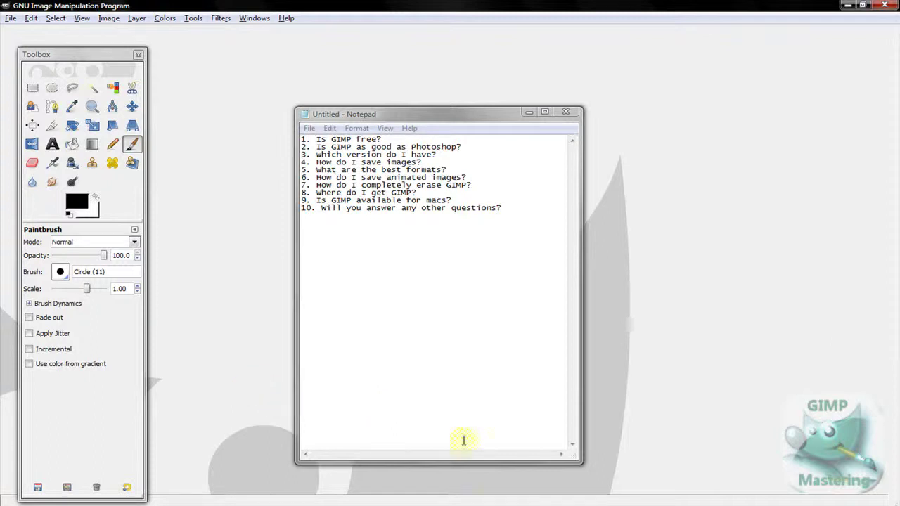
Confirm GIMP version 2.6.6 in Help > About, then close the About dialog.
{"action": "left_click", "coordinate": [346, 255]}
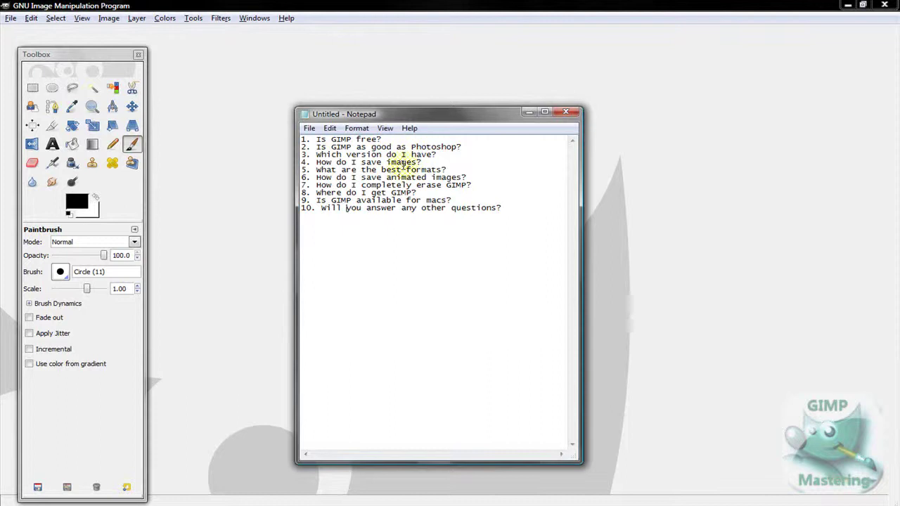
{"action": "left_click", "coordinate": [486, 161]}
{"action": "left_click", "coordinate": [284, 19]}
{"action": "mouse_move", "coordinate": [314, 116]}
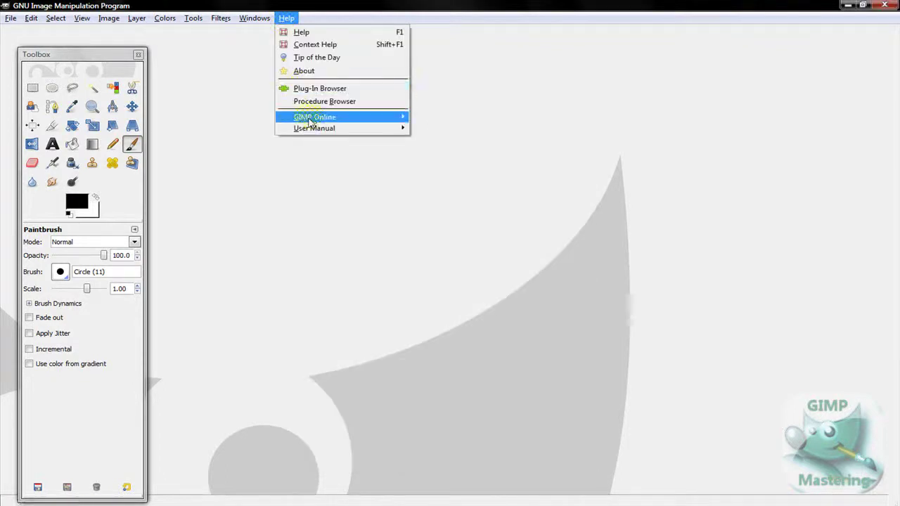
{"action": "left_click", "coordinate": [314, 72]}
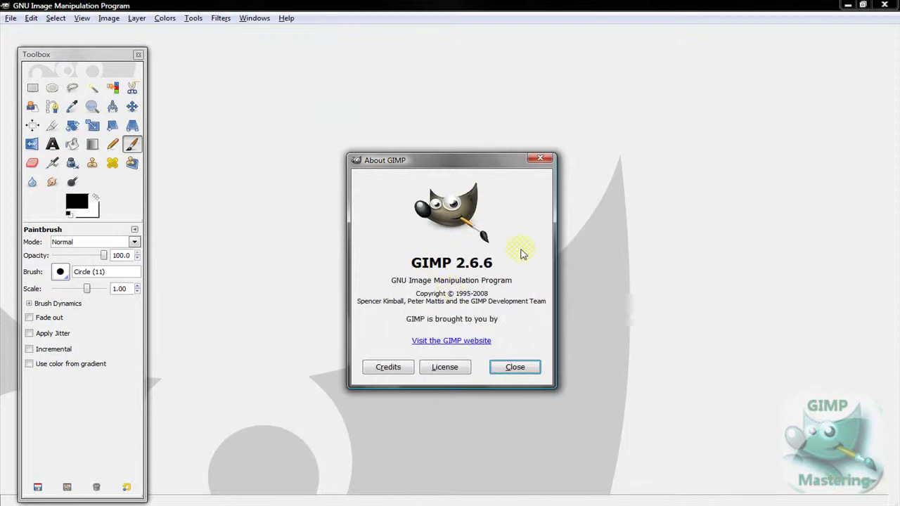
{"action": "left_click", "coordinate": [514, 367]}
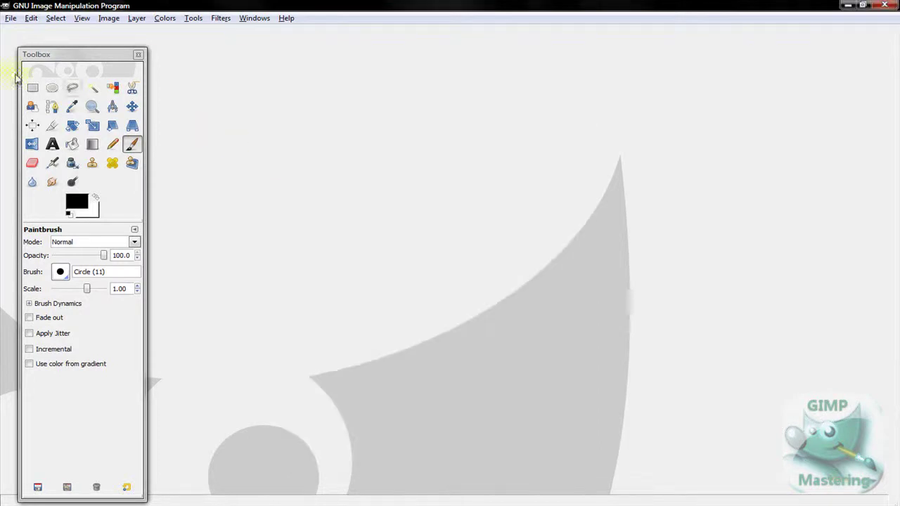
Open the Atlanta 2.png night cityscape from the Pictures folder.
{"action": "left_click", "coordinate": [11, 18]}
{"action": "left_click", "coordinate": [23, 55]}
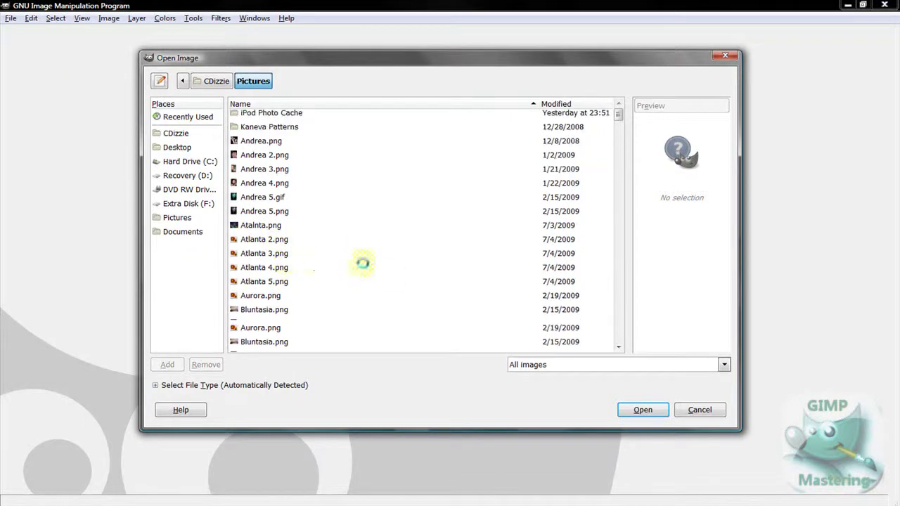
{"action": "left_click", "coordinate": [269, 283]}
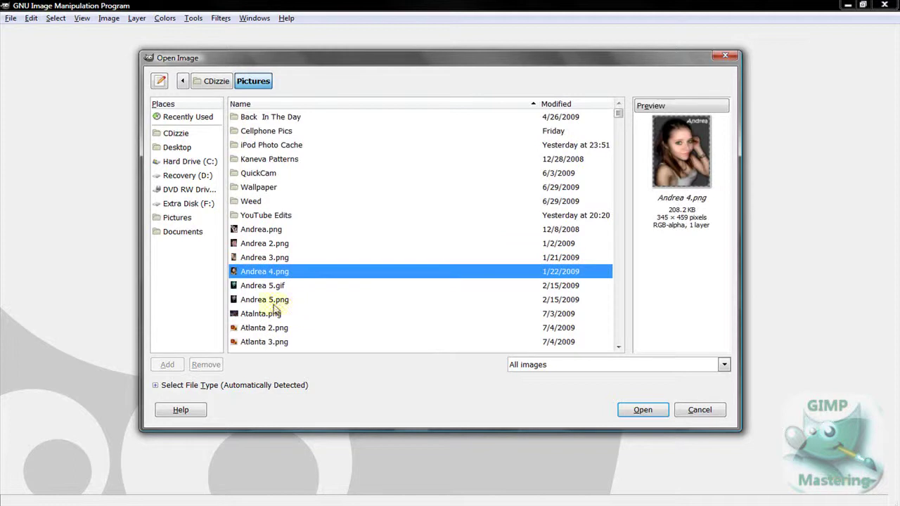
{"action": "left_click", "coordinate": [268, 325]}
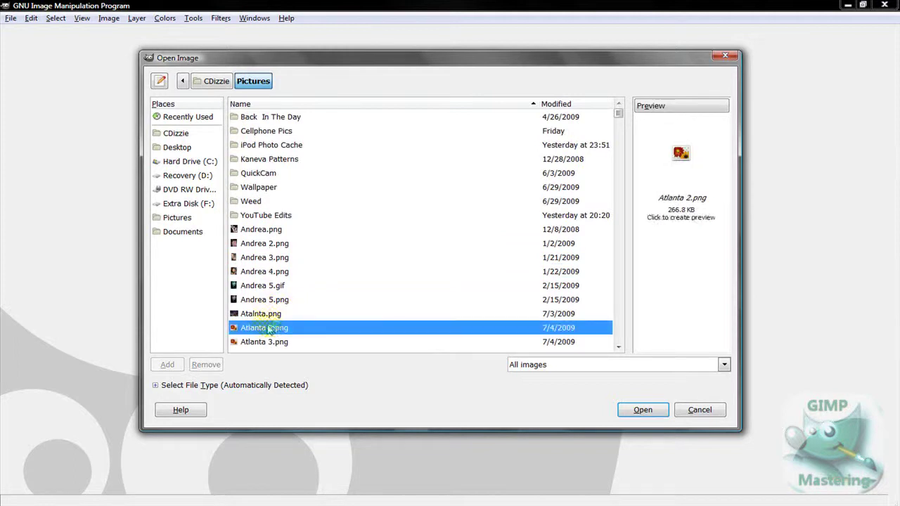
{"action": "left_click", "coordinate": [629, 409]}
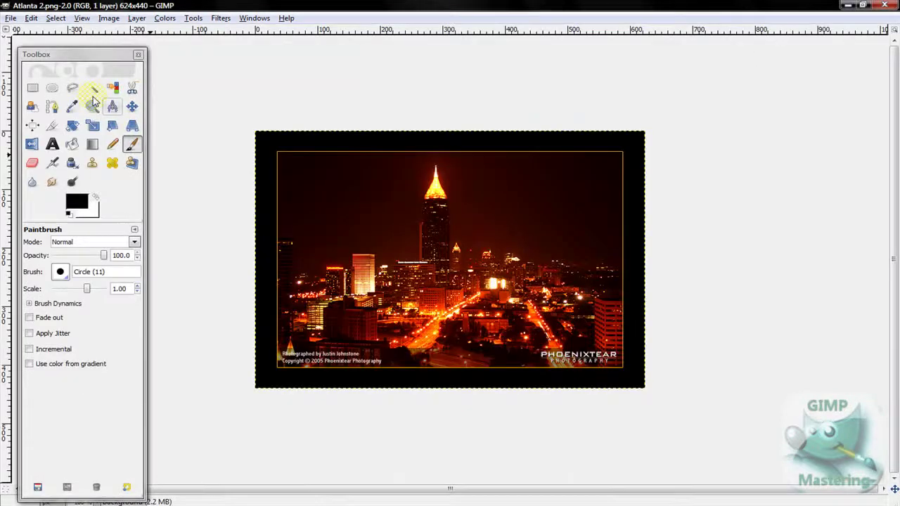
Show the Save As dialog for Atlanta 2.png, cancel it, then reopen and dismiss the File menu.
{"action": "left_click", "coordinate": [10, 18]}
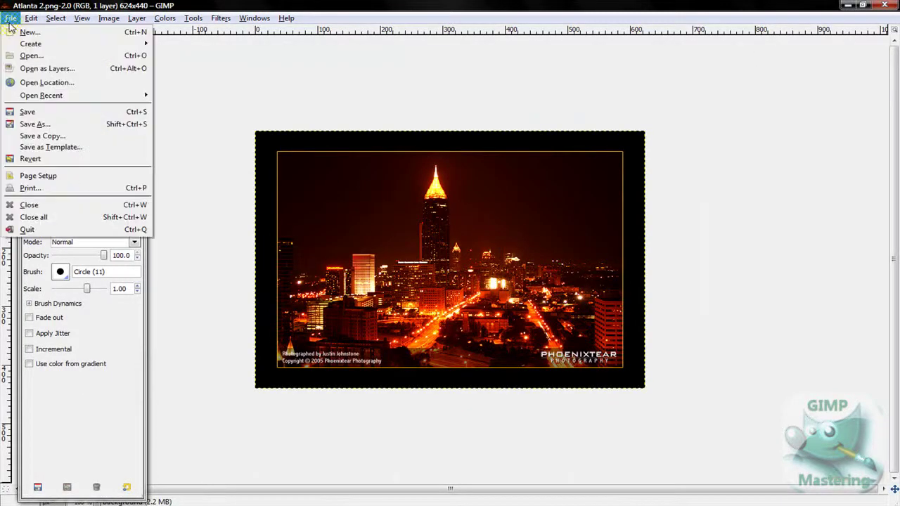
{"action": "left_click", "coordinate": [58, 124]}
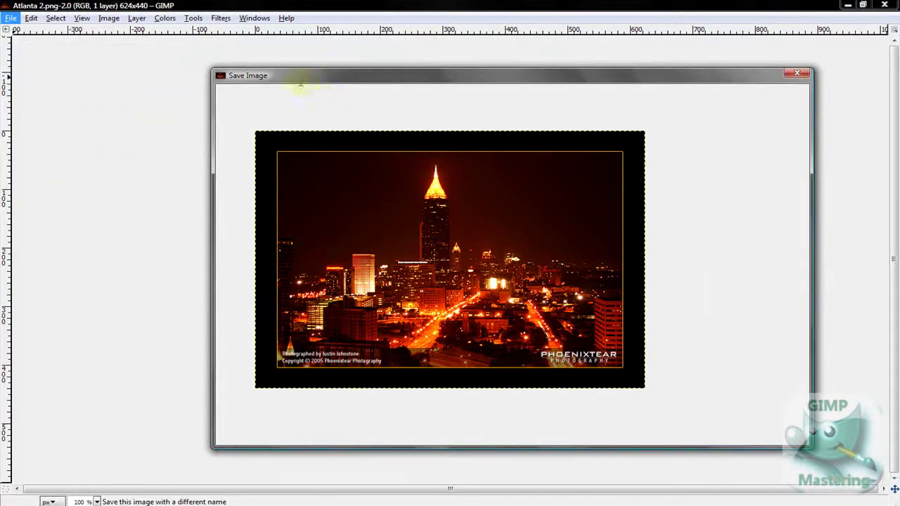
{"action": "left_click", "coordinate": [294, 191]}
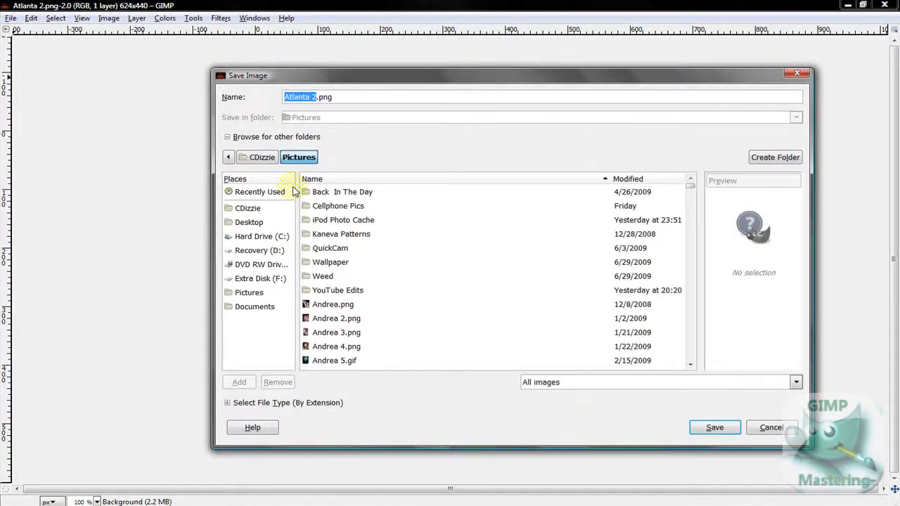
{"action": "left_click", "coordinate": [766, 428]}
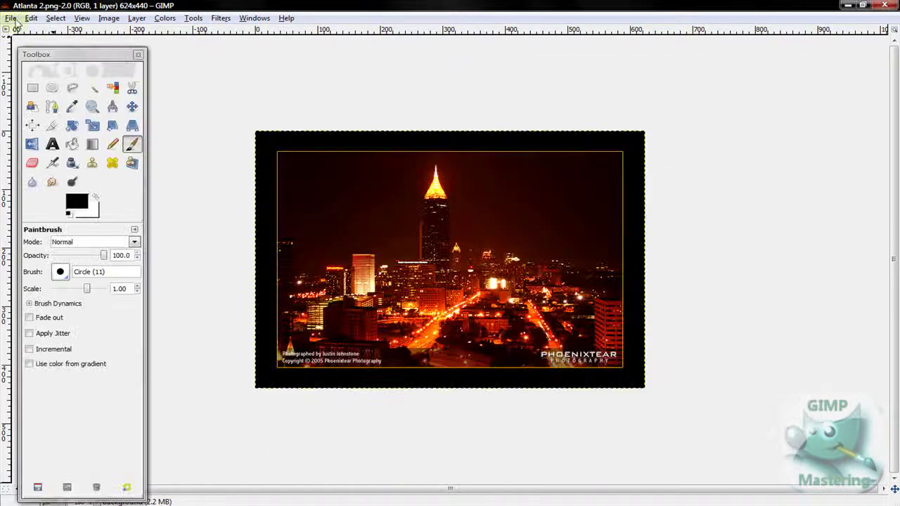
{"action": "left_click", "coordinate": [12, 19]}
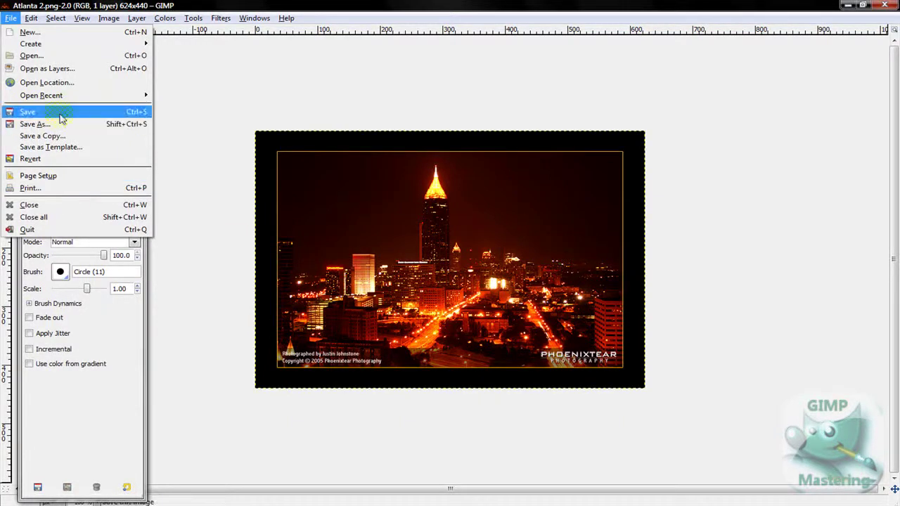
{"action": "left_click", "coordinate": [191, 243]}
{"action": "key", "text": "alt+Tab"}
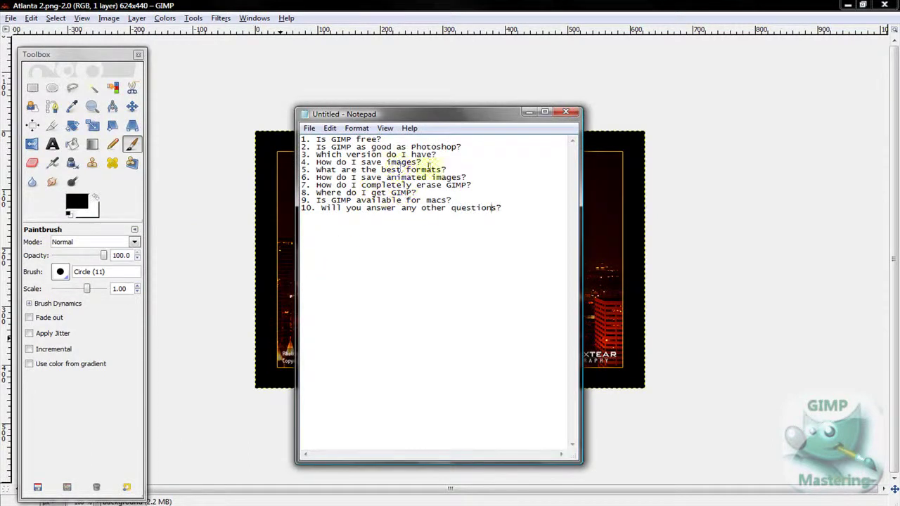
{"action": "left_click", "coordinate": [218, 200]}
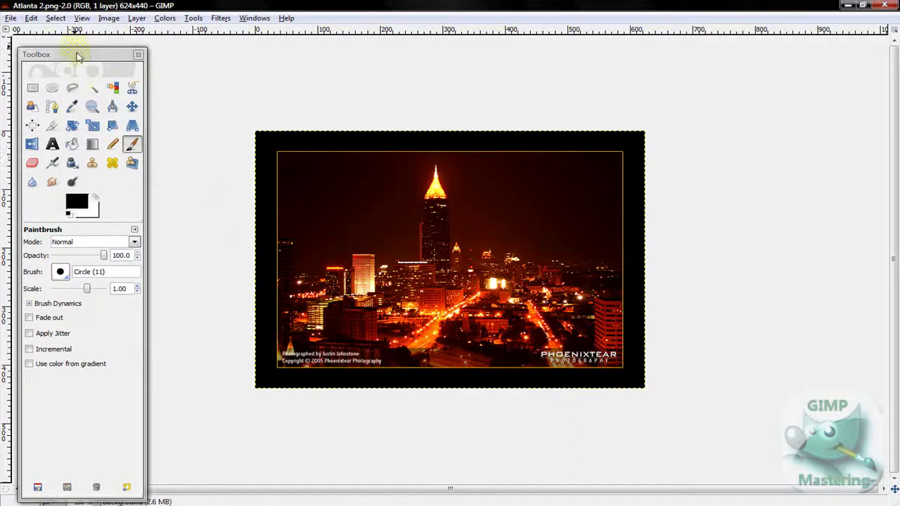
{"action": "left_click_drag", "start_coordinate": [78, 57], "coordinate": [83, 50]}
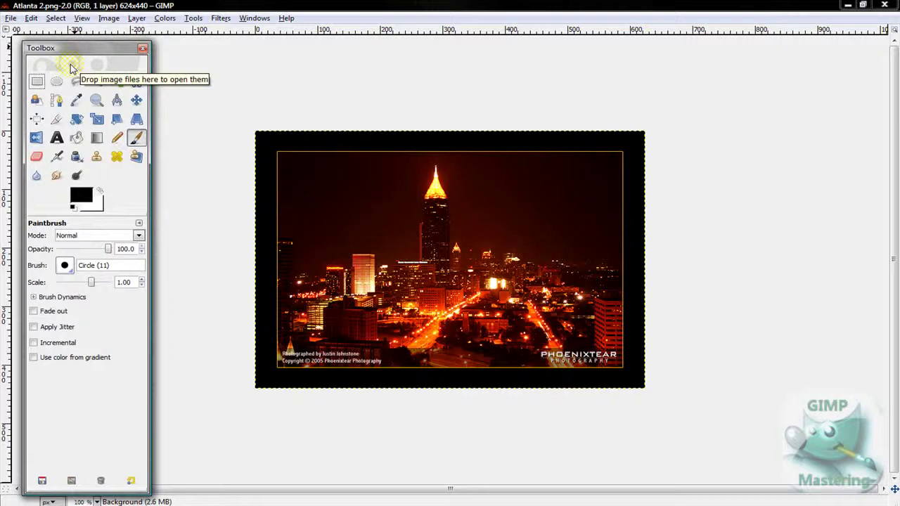
{"action": "left_click", "coordinate": [11, 18]}
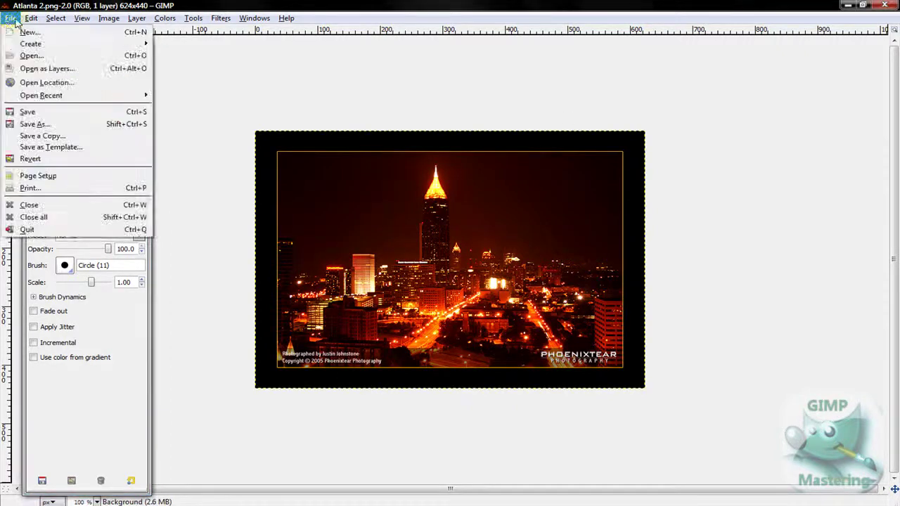
Close the open filter menu and switch to the Notepad question list with Alt+Tab.
{"action": "left_click", "coordinate": [219, 18]}
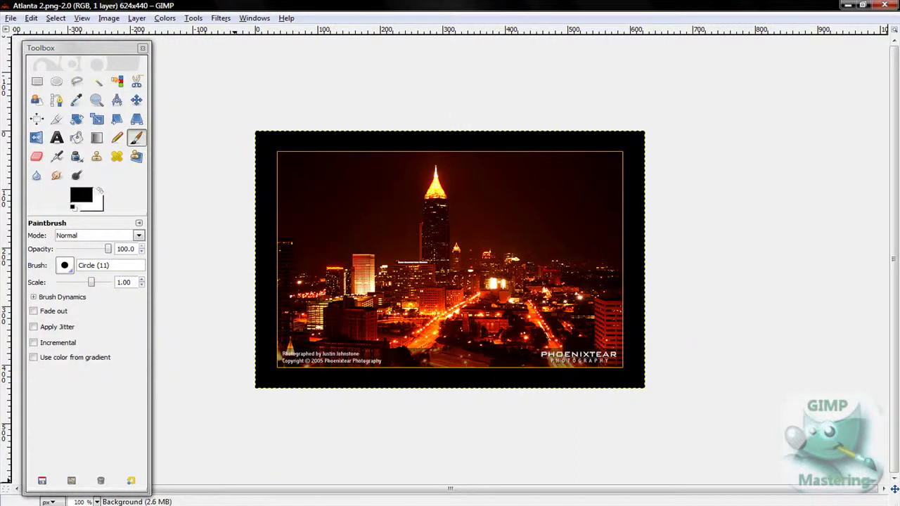
{"action": "key", "text": "alt+Tab"}
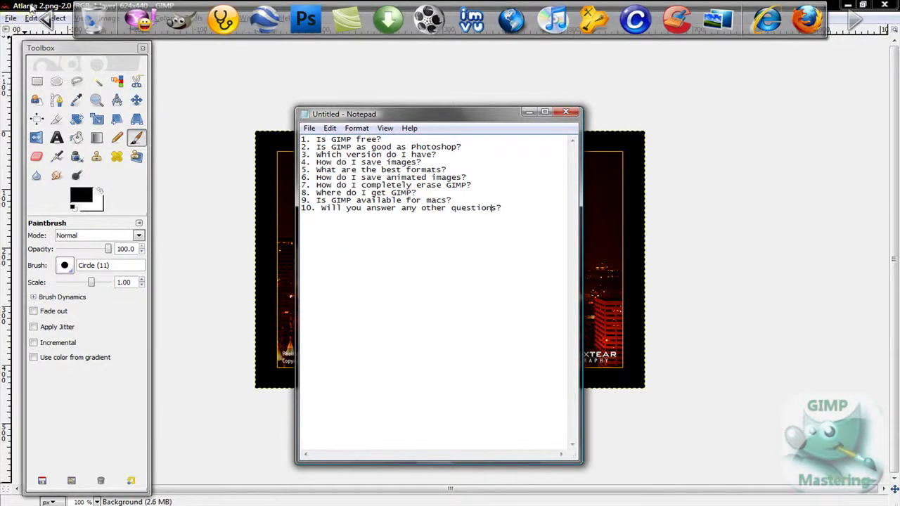
Review the Save Image dialog's list of supported file types, then cancel without saving.
{"action": "key", "text": "alt+Tab"}
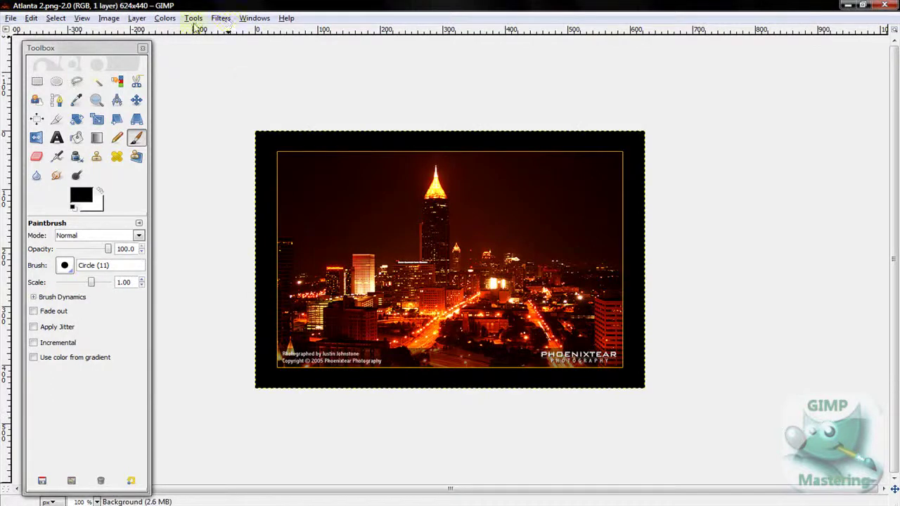
{"action": "left_click", "coordinate": [11, 17]}
{"action": "left_click", "coordinate": [54, 122]}
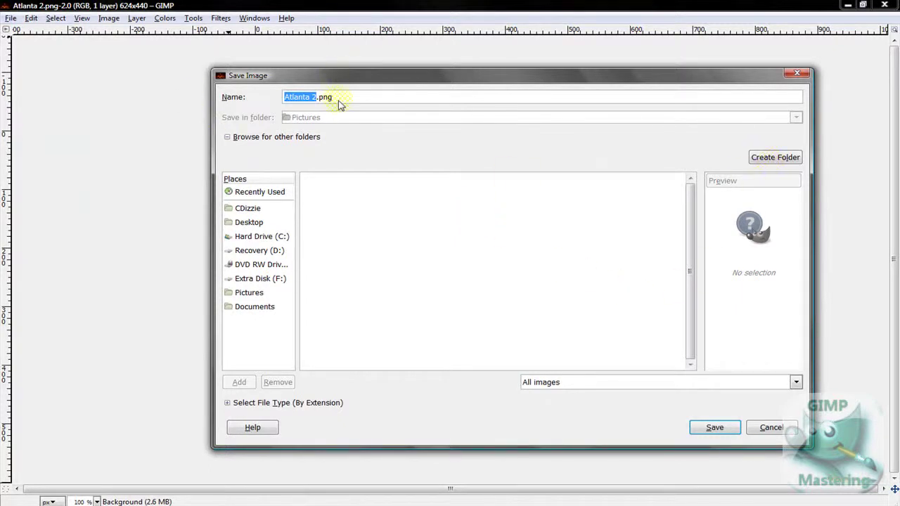
{"action": "scroll", "coordinate": [368, 237], "scroll_direction": "down", "scroll_amount": 2}
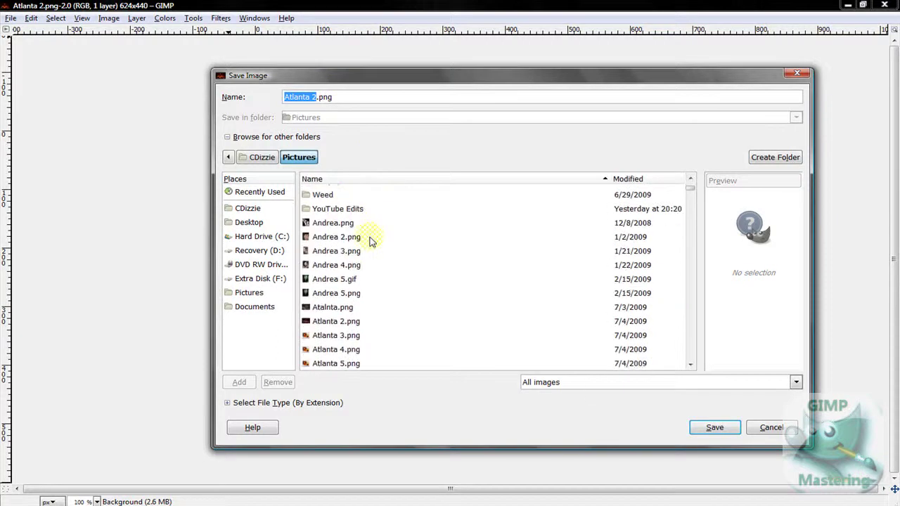
{"action": "scroll", "coordinate": [367, 237], "scroll_direction": "down", "scroll_amount": 1}
{"action": "scroll", "coordinate": [371, 239], "scroll_direction": "up", "scroll_amount": 3}
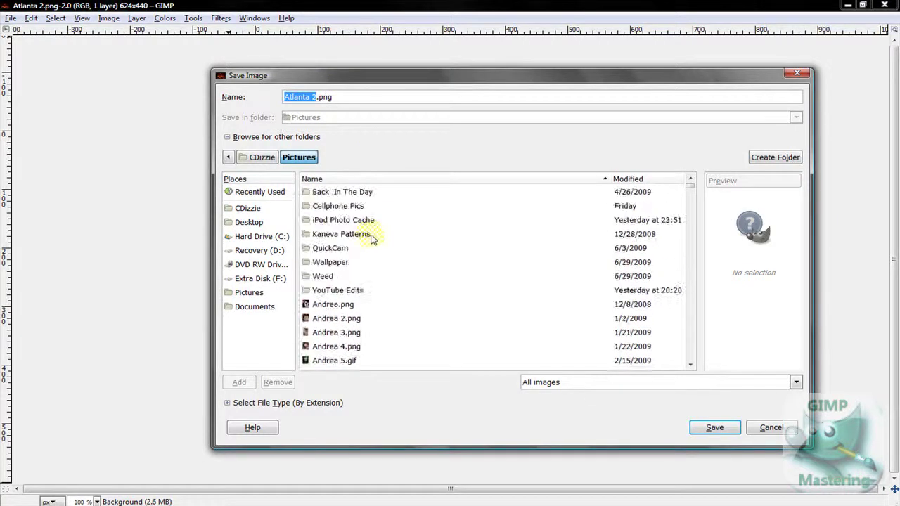
{"action": "left_click", "coordinate": [796, 382]}
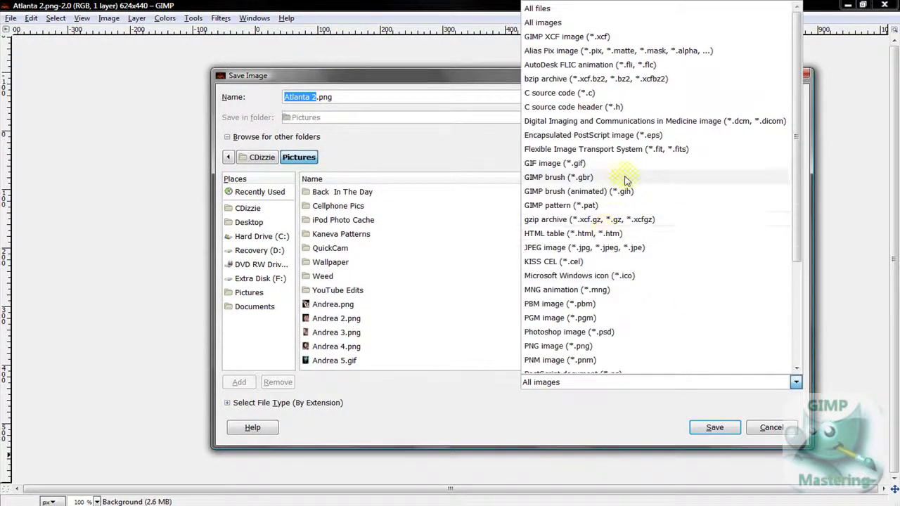
{"action": "scroll", "coordinate": [628, 179], "scroll_direction": "down", "scroll_amount": 4}
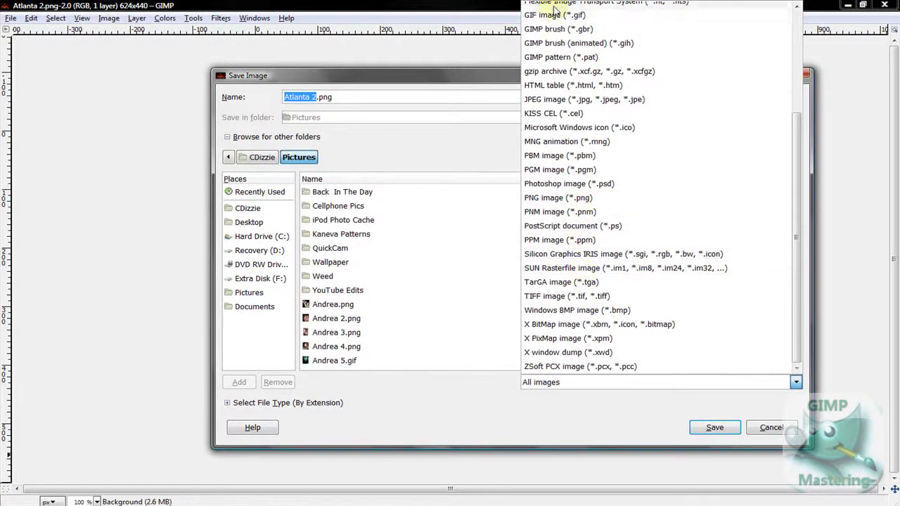
{"action": "left_click", "coordinate": [405, 86]}
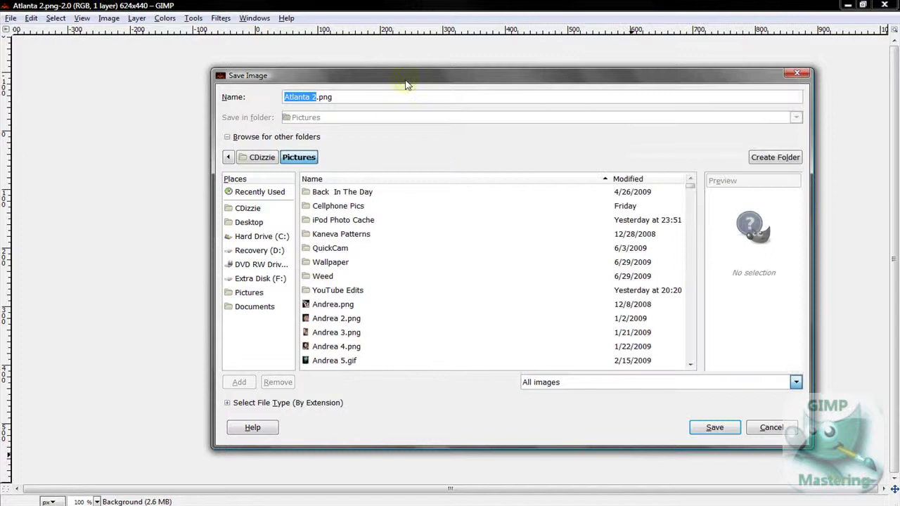
{"action": "left_click", "coordinate": [771, 427]}
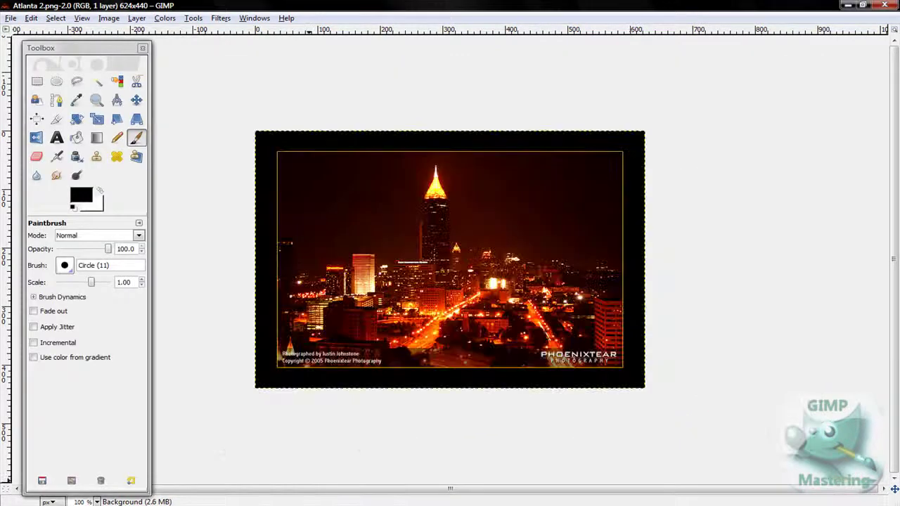
Show the Notepad question list, send it behind GIMP, and open the Start menu.
{"action": "key", "text": "alt+Tab"}
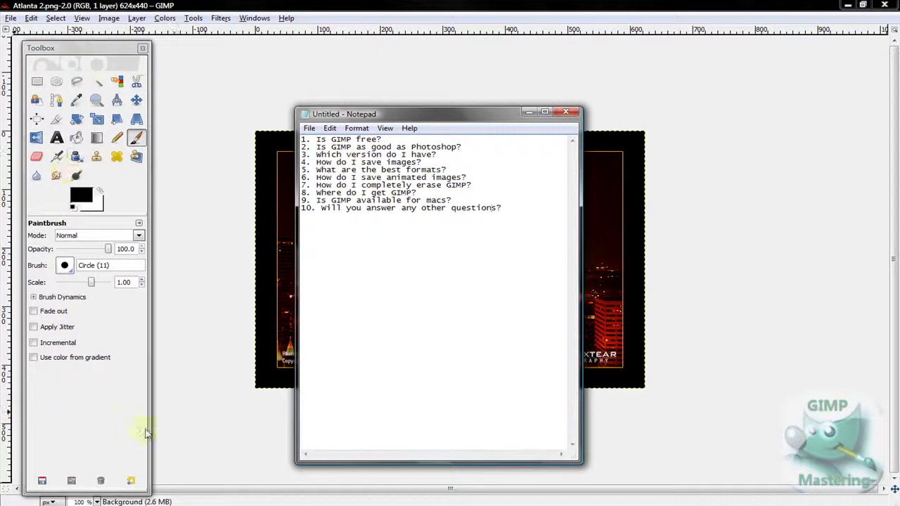
{"action": "left_click", "coordinate": [14, 497]}
{"action": "left_click", "coordinate": [530, 249]}
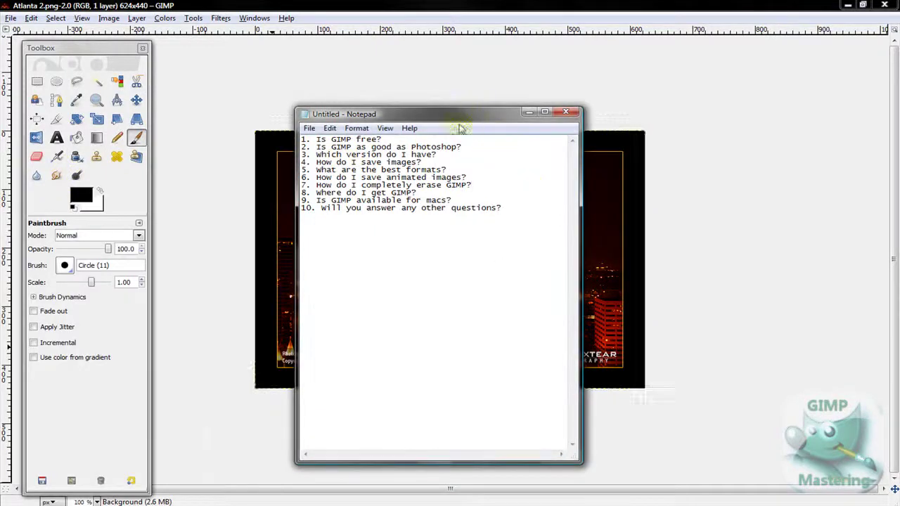
{"action": "left_click", "coordinate": [218, 126]}
{"action": "key", "text": "super"}
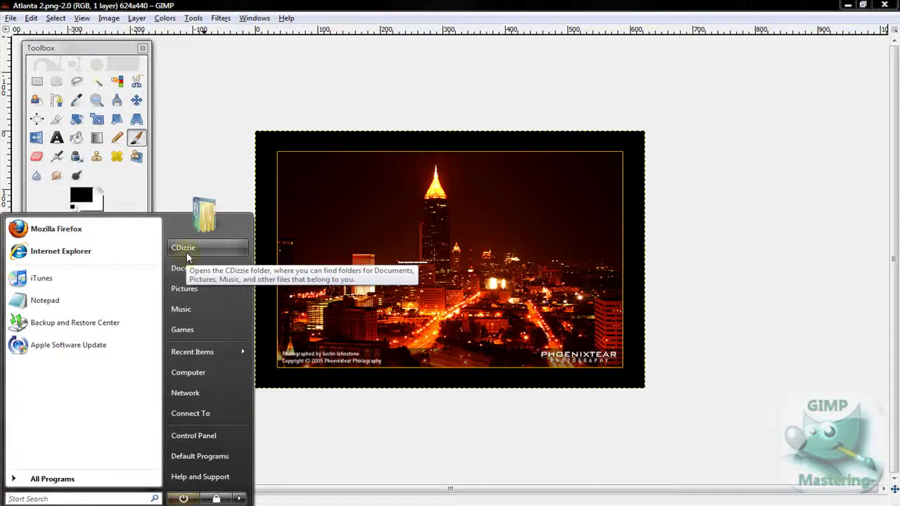
Browse Computer > Hard Drive (C:) > Program Files and select the GIMP-2.0 folder.
{"action": "left_click", "coordinate": [210, 372]}
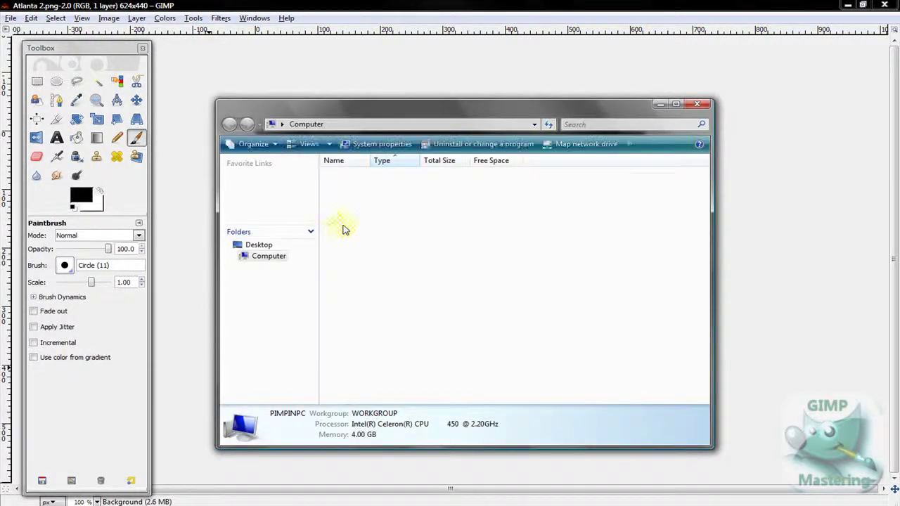
{"action": "double_click", "coordinate": [372, 199]}
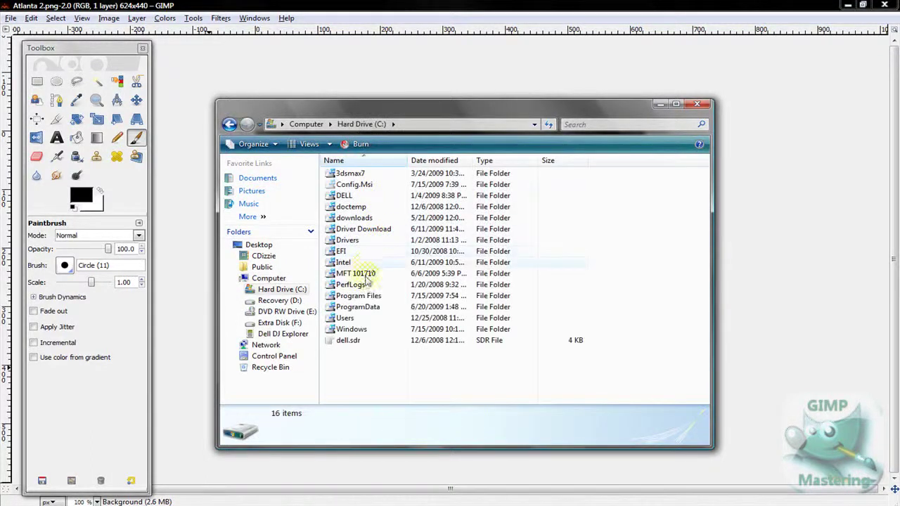
{"action": "left_click", "coordinate": [361, 298]}
{"action": "double_click", "coordinate": [362, 298]}
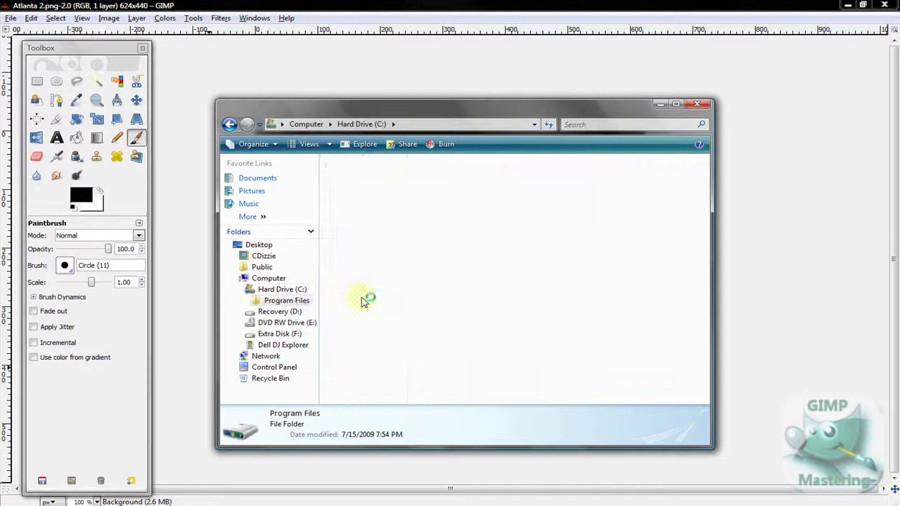
{"action": "scroll", "coordinate": [378, 294], "scroll_direction": "down", "scroll_amount": 1}
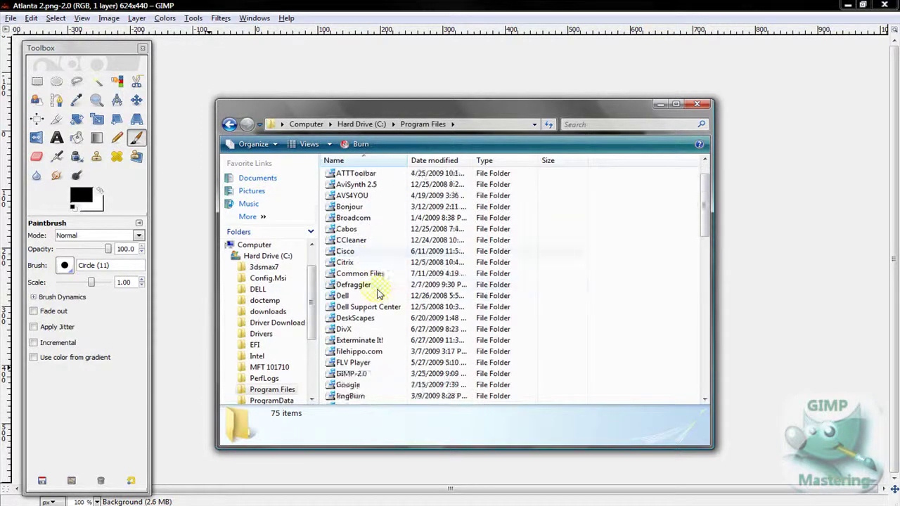
{"action": "scroll", "coordinate": [372, 289], "scroll_direction": "down", "scroll_amount": 3}
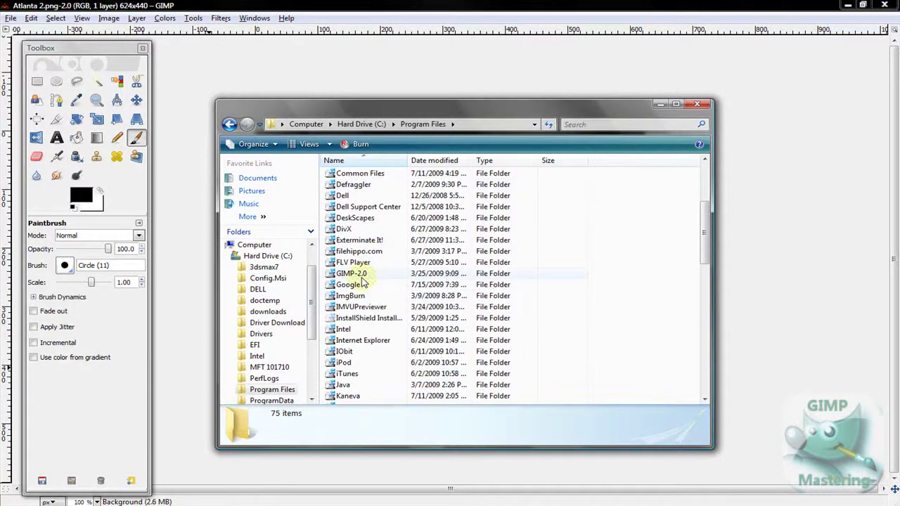
{"action": "left_click_drag", "start_coordinate": [355, 274], "coordinate": [271, 118]}
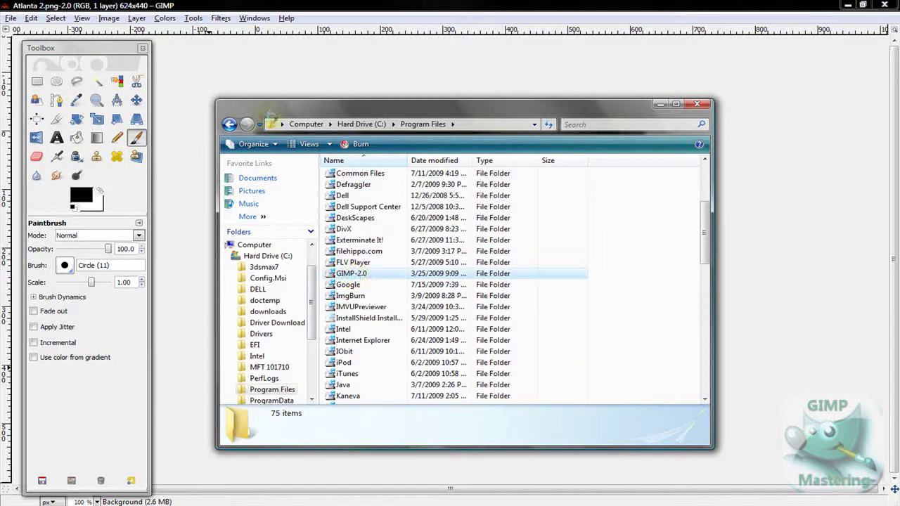
{"action": "right_click", "coordinate": [360, 276]}
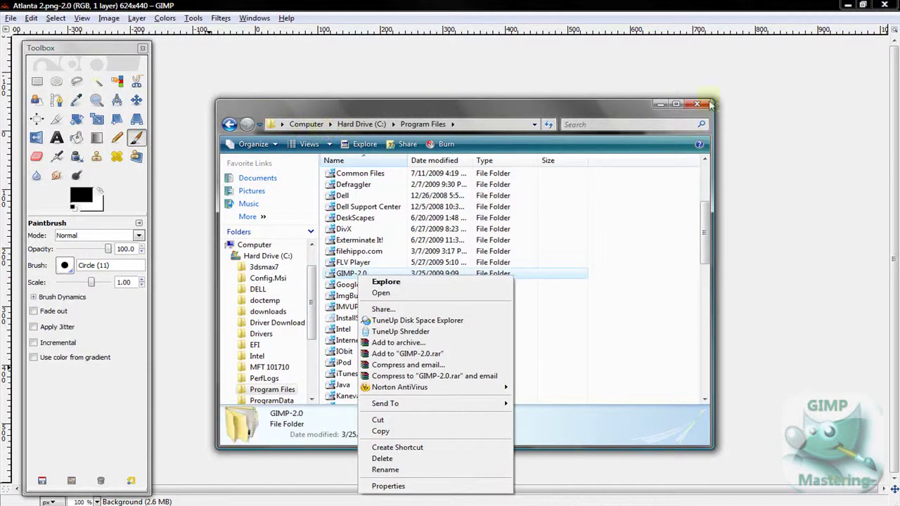
{"action": "left_click", "coordinate": [606, 107]}
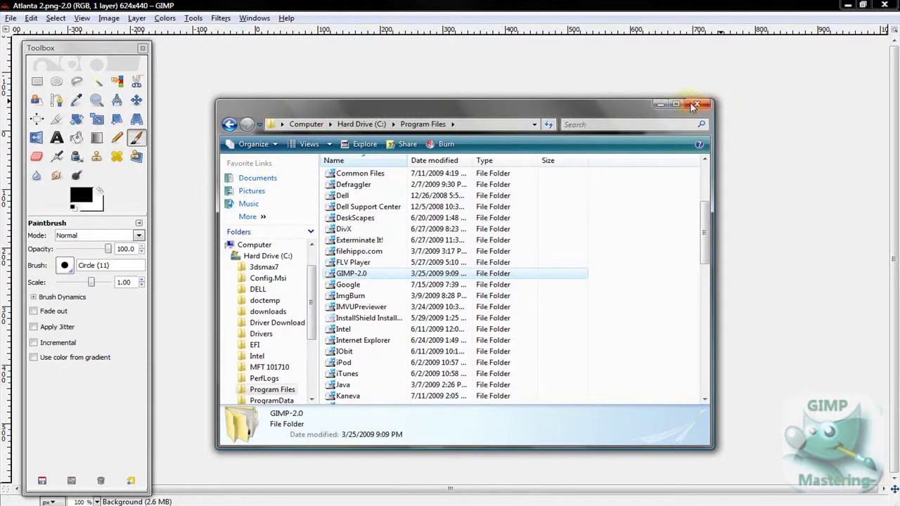
Close the Program Files window and open the user's home folder from Start.
{"action": "left_click", "coordinate": [694, 105]}
{"action": "key", "text": "super"}
{"action": "left_click", "coordinate": [221, 251]}
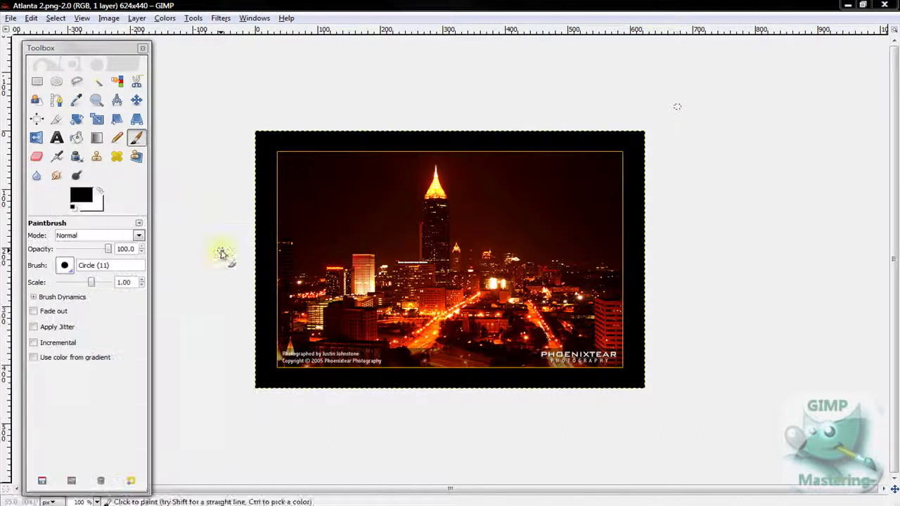
Navigate Computer > Hard Drive (C:) > Users to the user's own folder.
{"action": "left_click", "coordinate": [35, 499]}
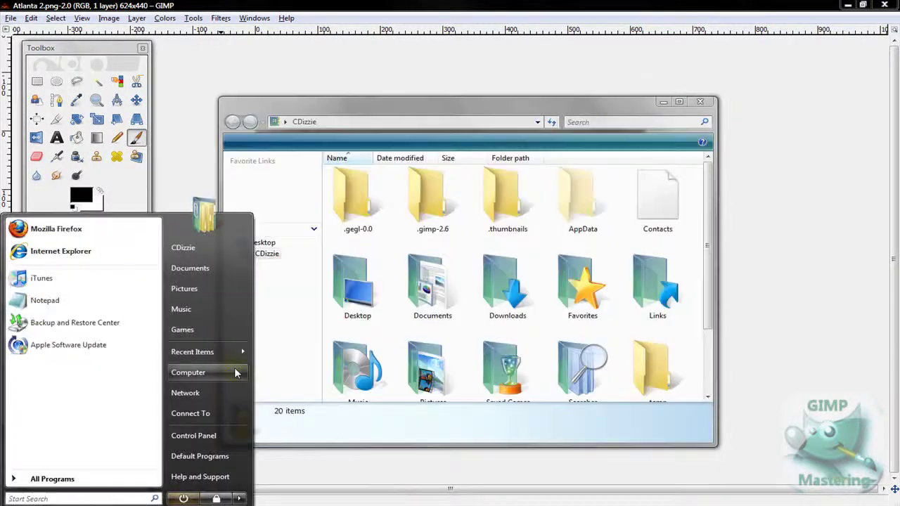
{"action": "left_click", "coordinate": [349, 319]}
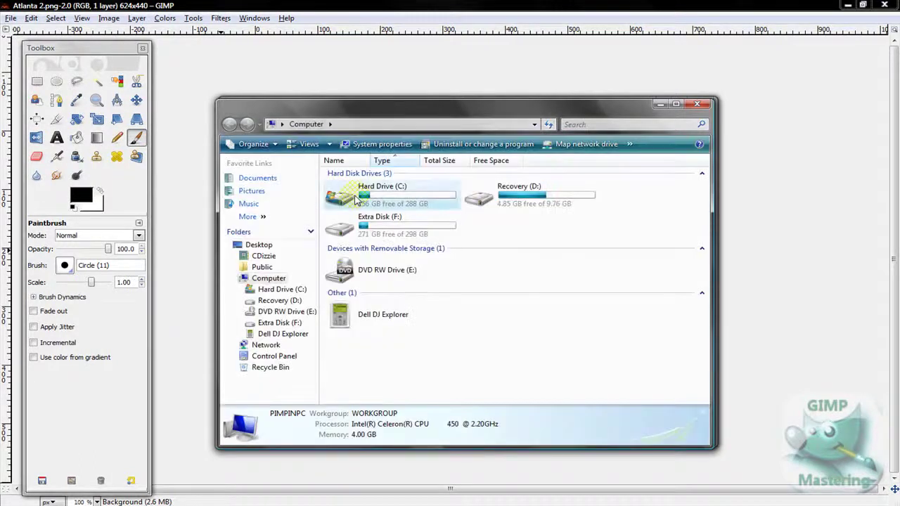
{"action": "double_click", "coordinate": [353, 196]}
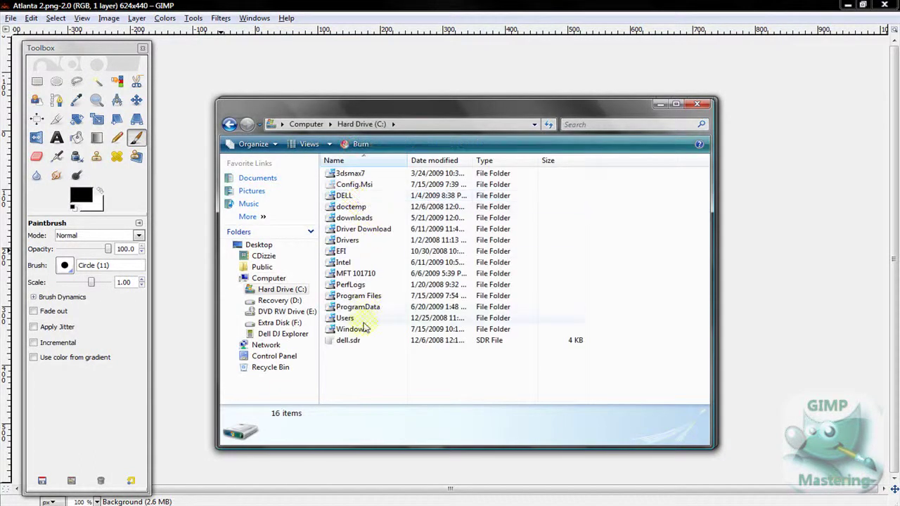
{"action": "left_click", "coordinate": [348, 321]}
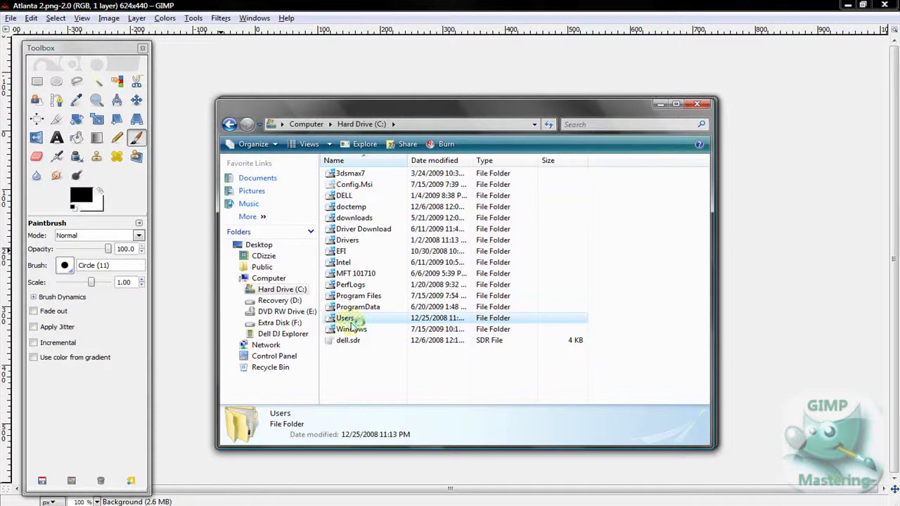
{"action": "double_click", "coordinate": [351, 323]}
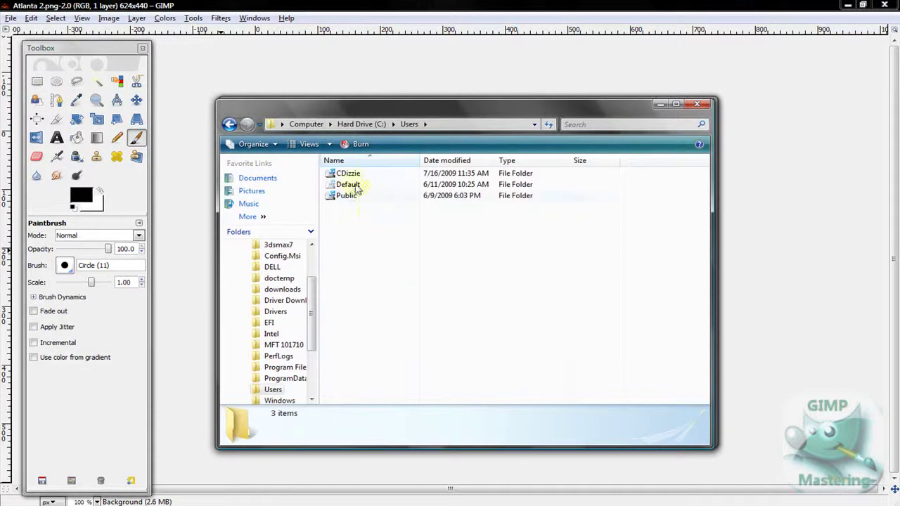
{"action": "double_click", "coordinate": [348, 174]}
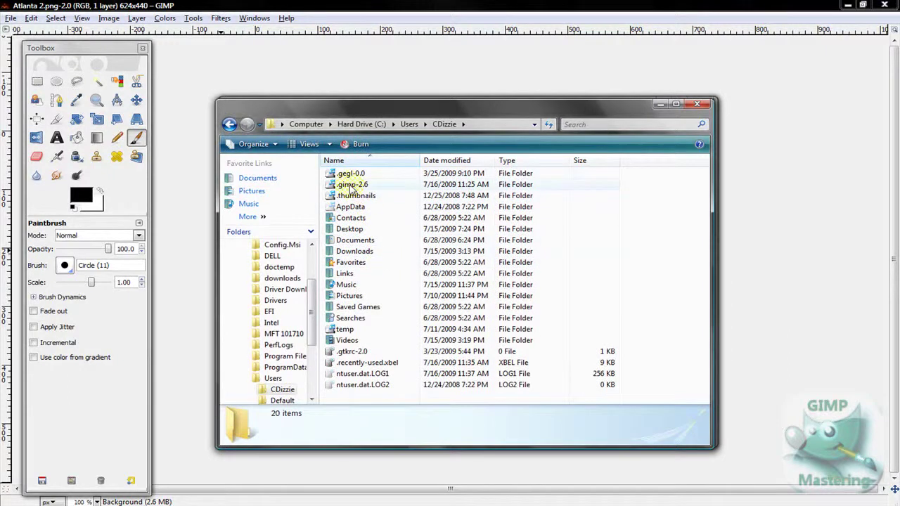
Inspect the .gimp-2.6 and .gegl-0.0 folders, then close Explorer.
{"action": "right_click", "coordinate": [350, 185]}
{"action": "left_click", "coordinate": [340, 118]}
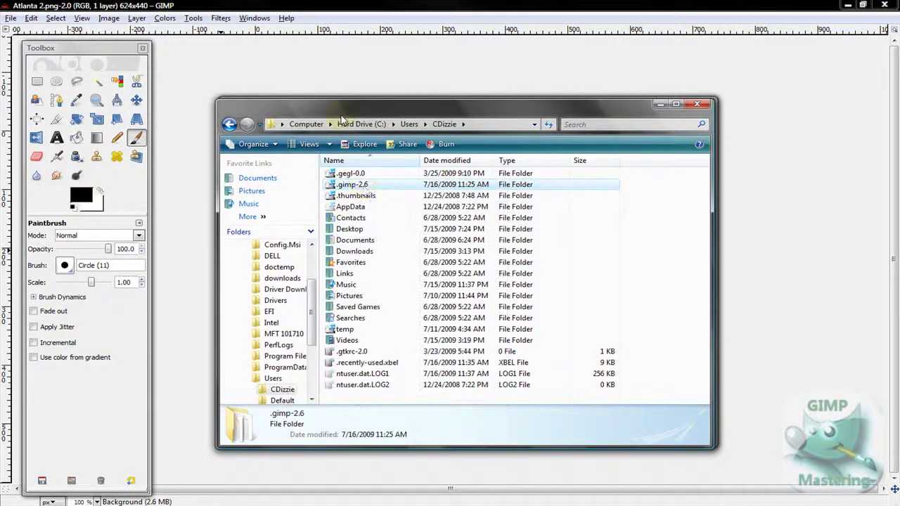
{"action": "left_click", "coordinate": [362, 175]}
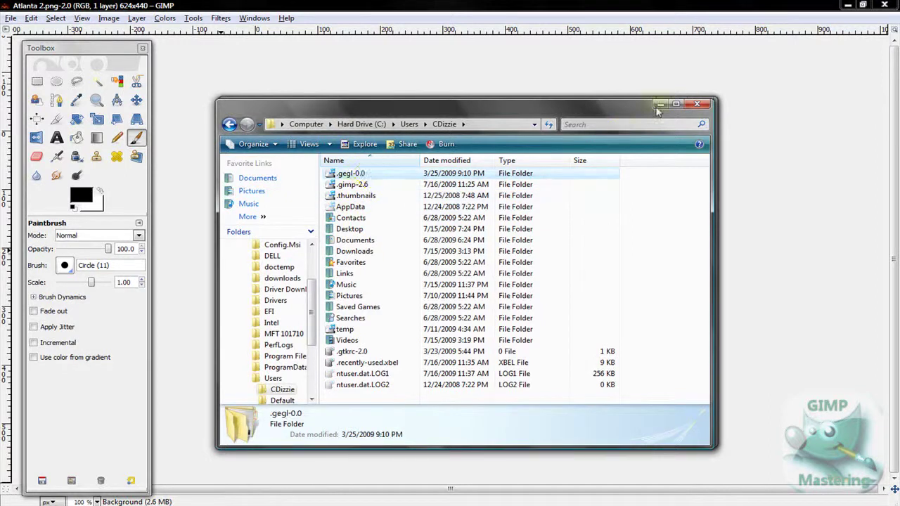
{"action": "left_click", "coordinate": [698, 104]}
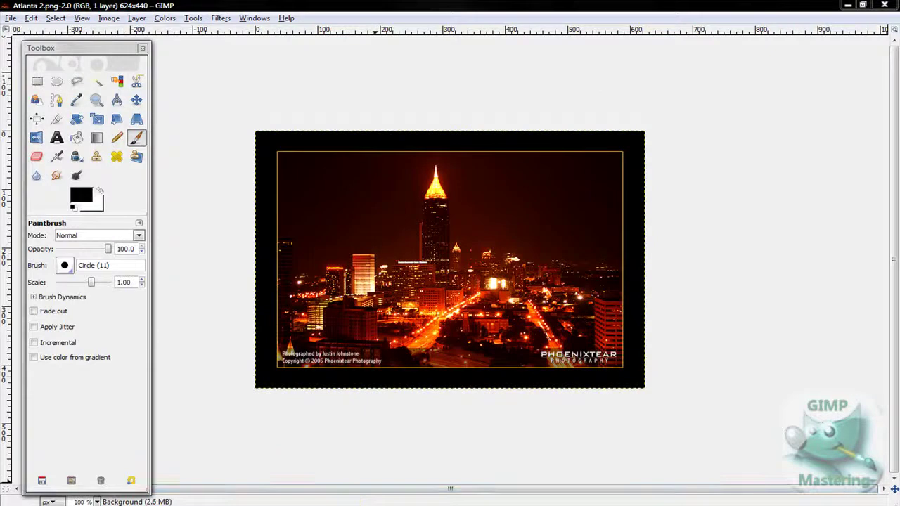
Launch Mozilla Firefox from the Start menu.
{"action": "key", "text": "alt+Tab"}
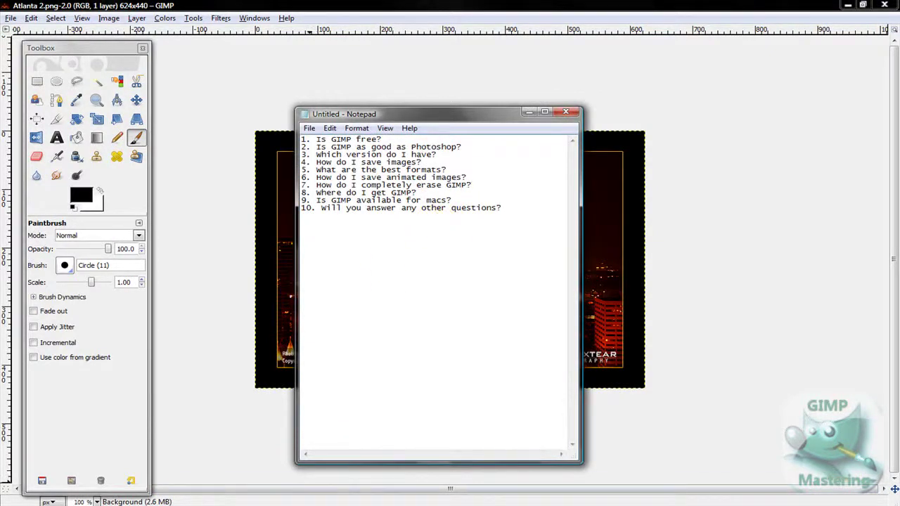
{"action": "right_click", "coordinate": [131, 503]}
{"action": "key", "text": "super"}
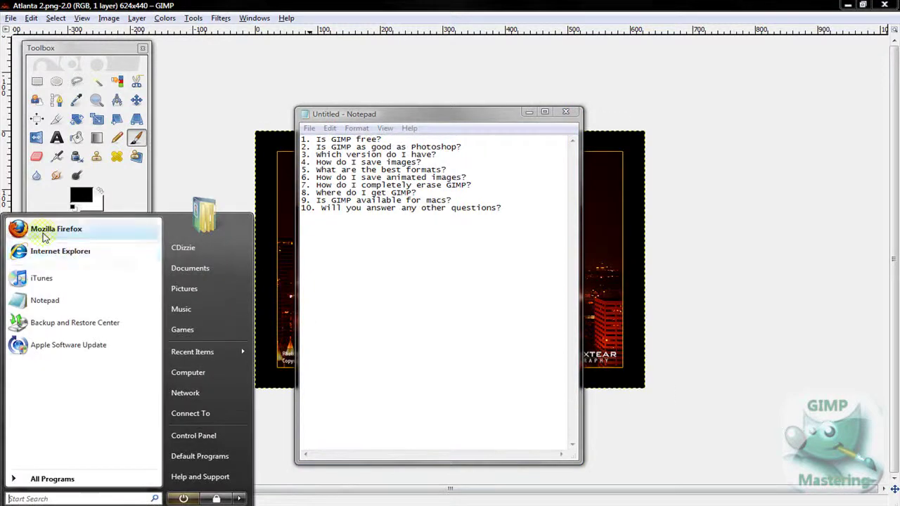
{"action": "key", "text": "Escape"}
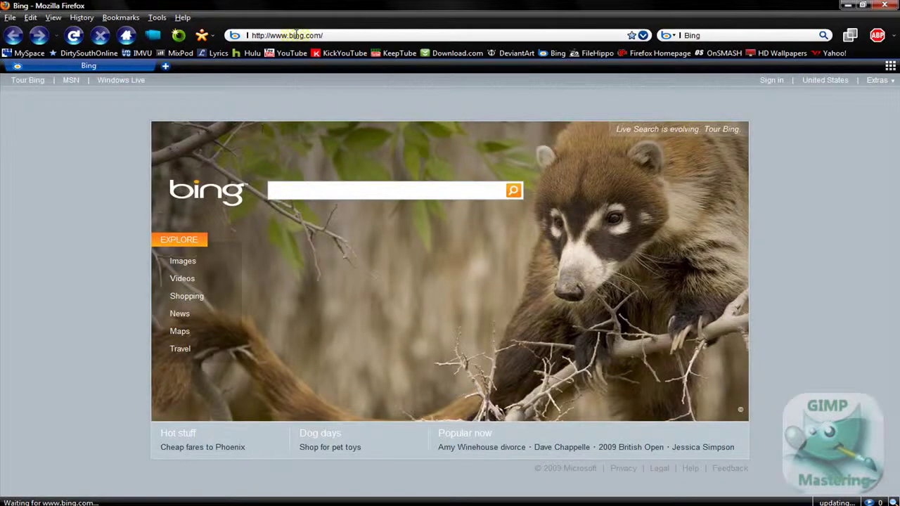
Load gimp.org from Firefox's address bar.
{"action": "left_click", "coordinate": [297, 35]}
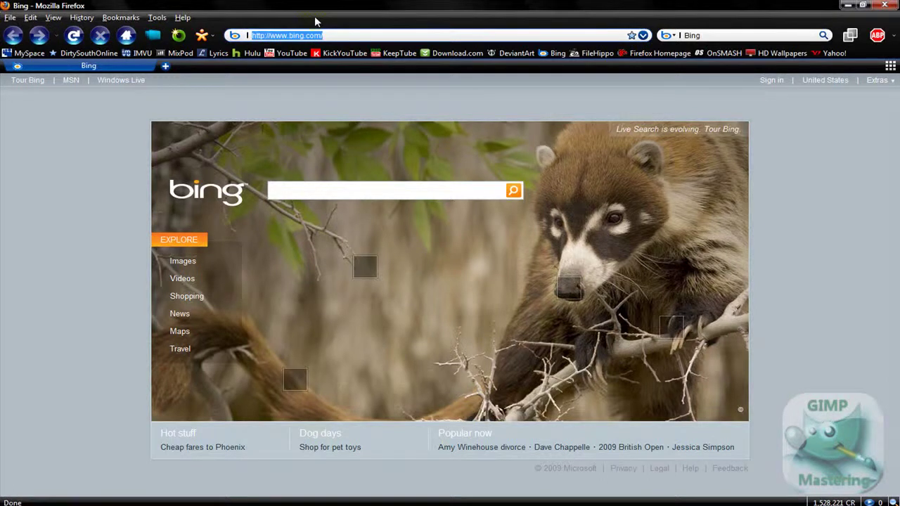
{"action": "type", "text": "gimp.org"}
{"action": "key", "text": "Return"}
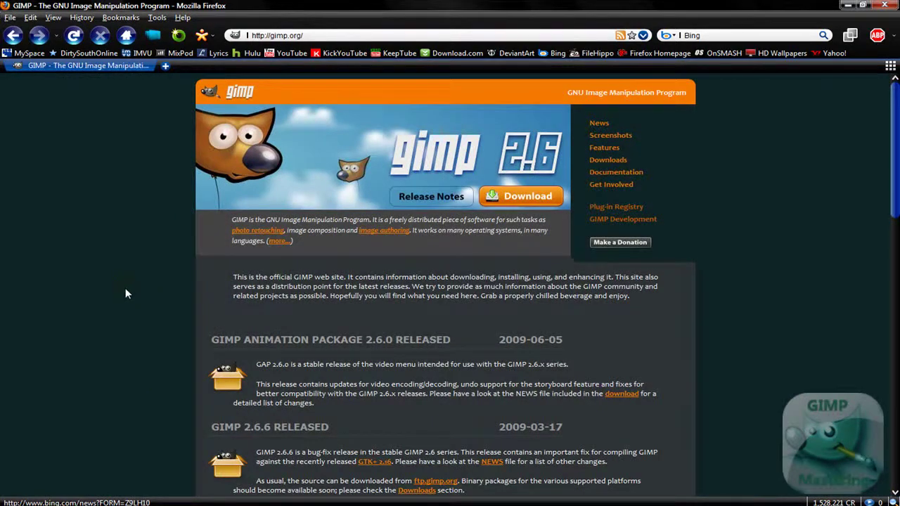
Skim the gimp.org homepage and open the Downloads page.
{"action": "scroll", "coordinate": [125, 289], "scroll_direction": "down", "scroll_amount": 2}
{"action": "scroll", "coordinate": [129, 285], "scroll_direction": "up", "scroll_amount": 2}
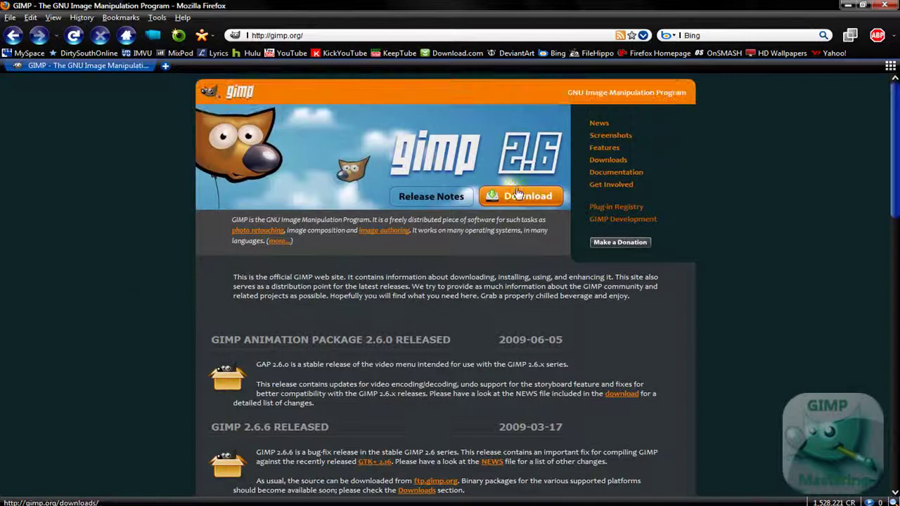
{"action": "scroll", "coordinate": [110, 264], "scroll_direction": "down", "scroll_amount": 3}
{"action": "scroll", "coordinate": [110, 263], "scroll_direction": "up", "scroll_amount": 3}
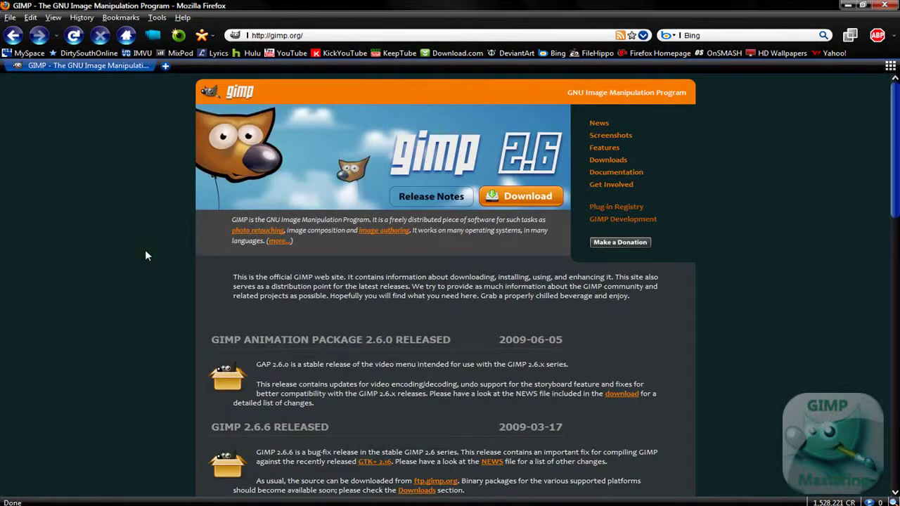
{"action": "left_click", "coordinate": [606, 160]}
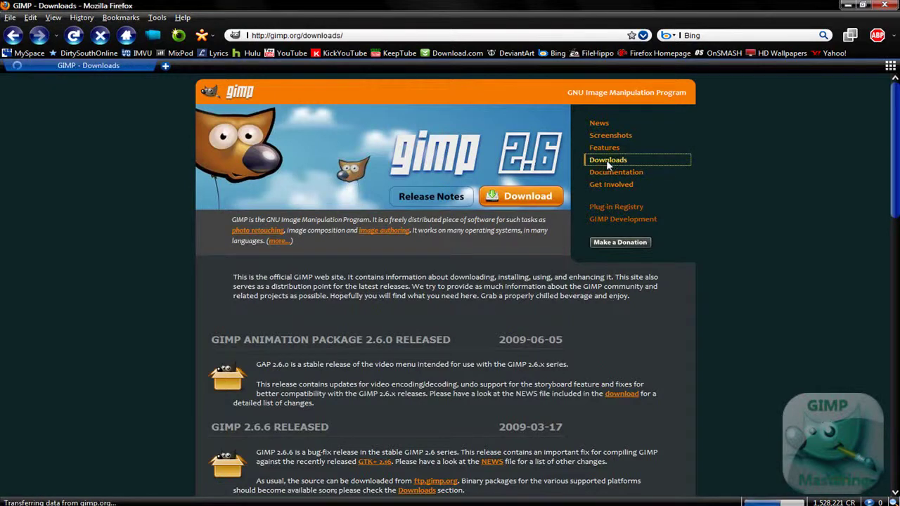
Scroll through the 2.6.6 Windows installer, source checksums and mirrors, then back to the top.
{"action": "scroll", "coordinate": [87, 211], "scroll_direction": "down", "scroll_amount": 4}
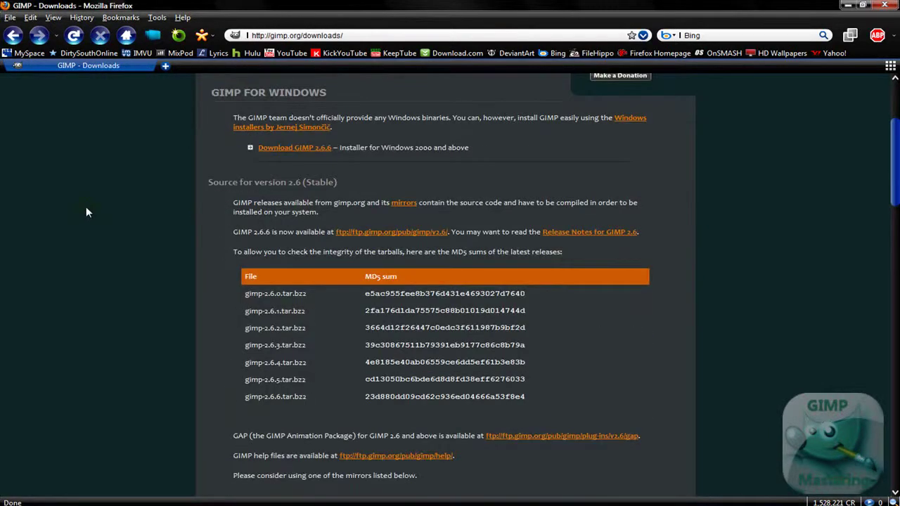
{"action": "scroll", "coordinate": [86, 206], "scroll_direction": "down", "scroll_amount": 3}
{"action": "scroll", "coordinate": [85, 206], "scroll_direction": "down", "scroll_amount": 2}
{"action": "scroll", "coordinate": [90, 204], "scroll_direction": "down", "scroll_amount": 2}
{"action": "scroll", "coordinate": [77, 260], "scroll_direction": "up", "scroll_amount": 10}
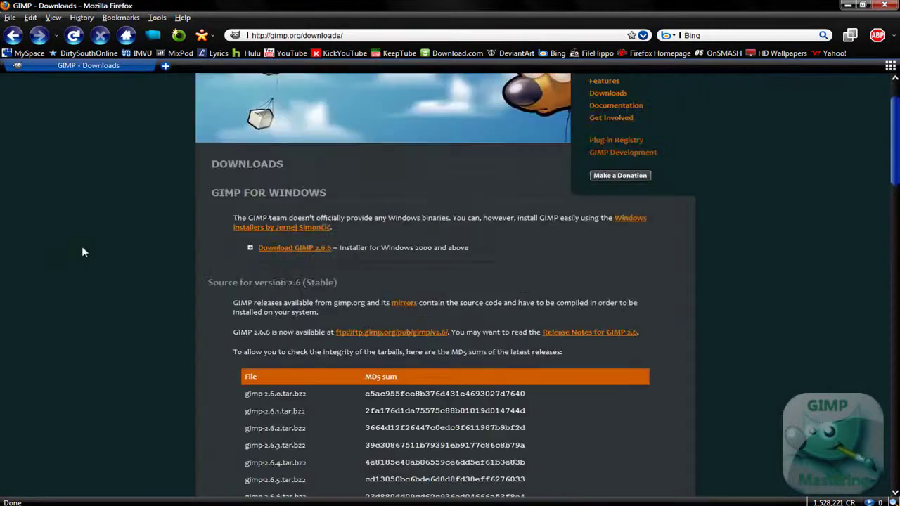
{"action": "scroll", "coordinate": [119, 267], "scroll_direction": "down", "scroll_amount": 5}
{"action": "scroll", "coordinate": [143, 277], "scroll_direction": "down", "scroll_amount": 7}
{"action": "scroll", "coordinate": [144, 281], "scroll_direction": "down", "scroll_amount": 10}
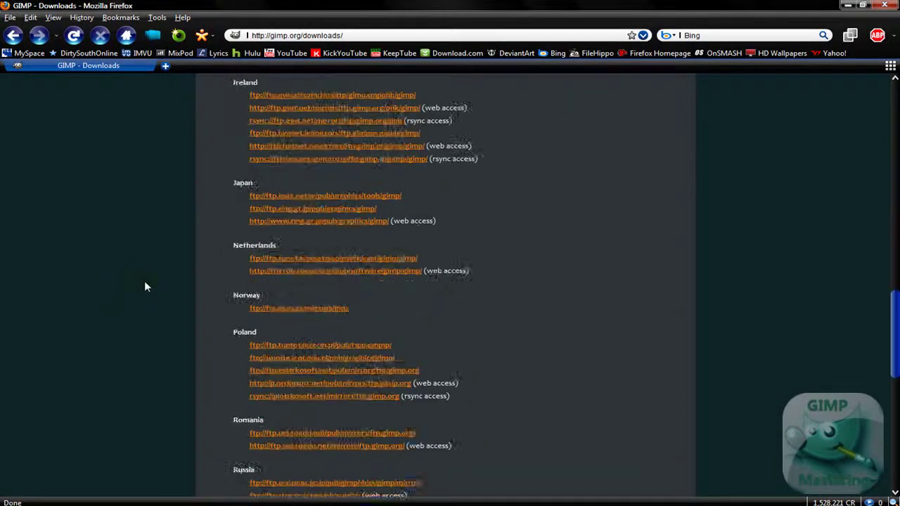
{"action": "scroll", "coordinate": [146, 278], "scroll_direction": "down", "scroll_amount": 5}
{"action": "scroll", "coordinate": [148, 277], "scroll_direction": "up", "scroll_amount": 12}
{"action": "scroll", "coordinate": [148, 277], "scroll_direction": "up", "scroll_amount": 3}
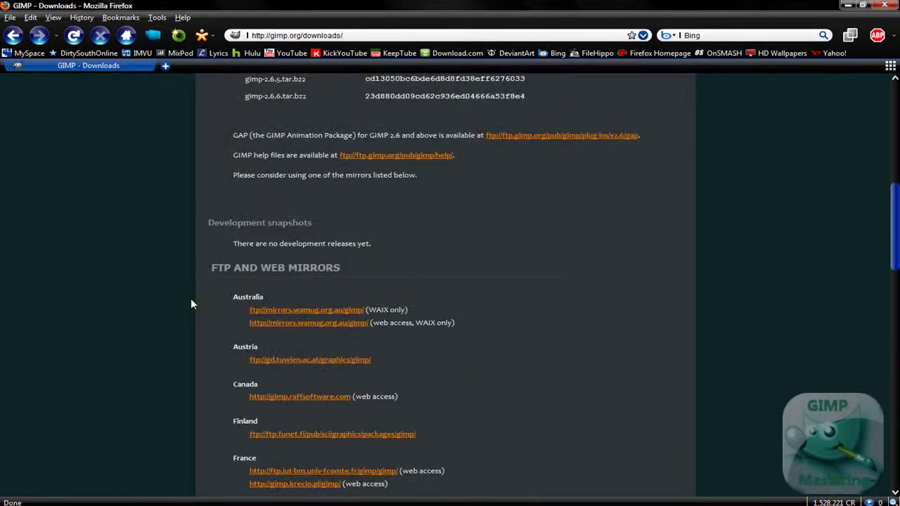
{"action": "scroll", "coordinate": [225, 314], "scroll_direction": "up", "scroll_amount": 5}
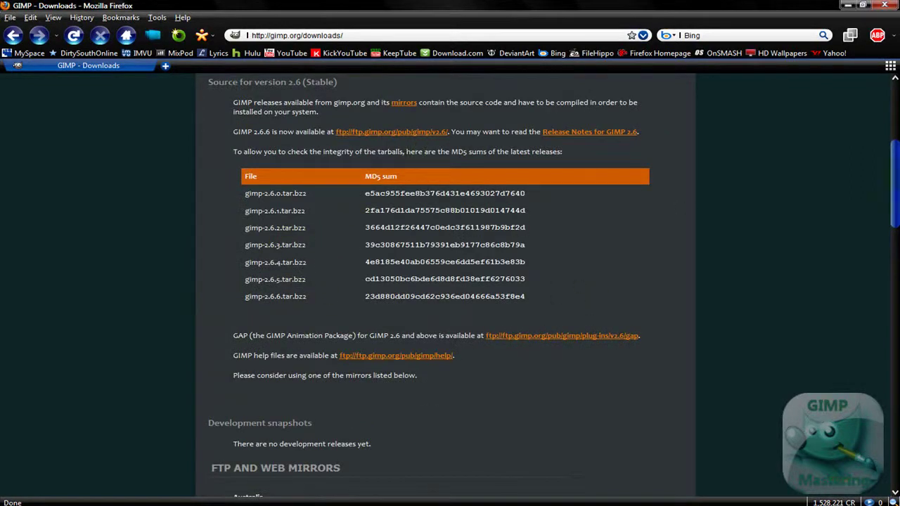
{"action": "scroll", "coordinate": [609, 325], "scroll_direction": "up", "scroll_amount": 4}
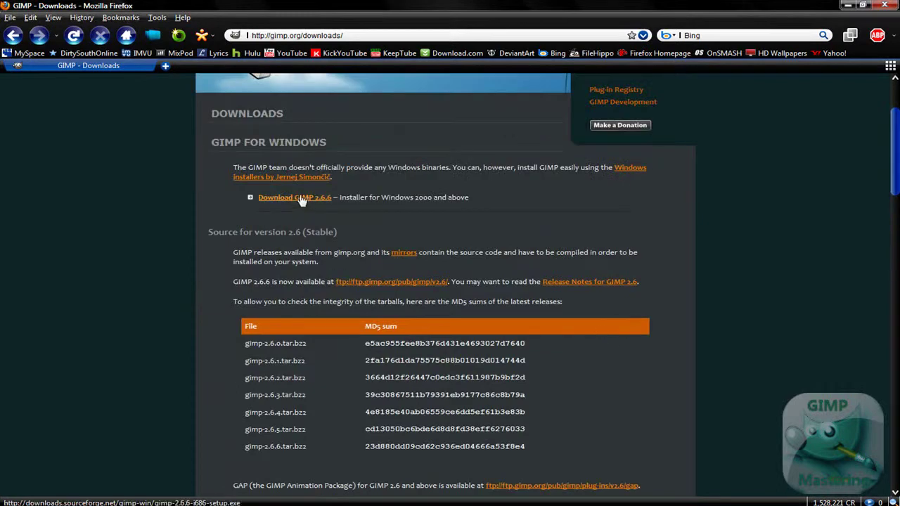
{"action": "scroll", "coordinate": [183, 249], "scroll_direction": "up", "scroll_amount": 3}
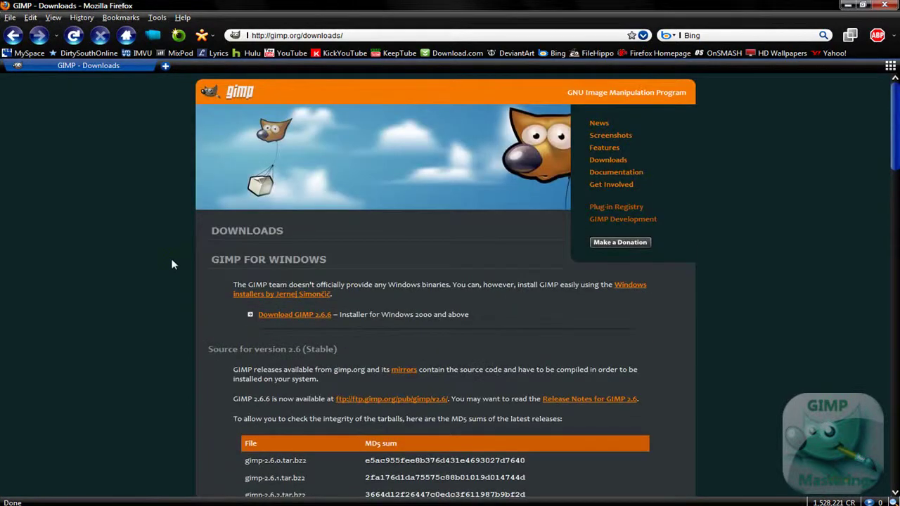
{"action": "key", "text": "alt+Tab"}
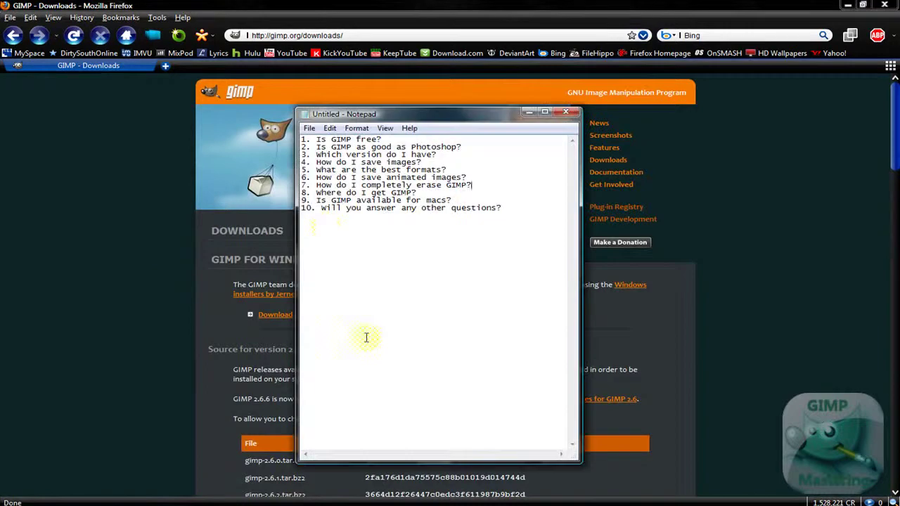
{"action": "left_click", "coordinate": [49, 325]}
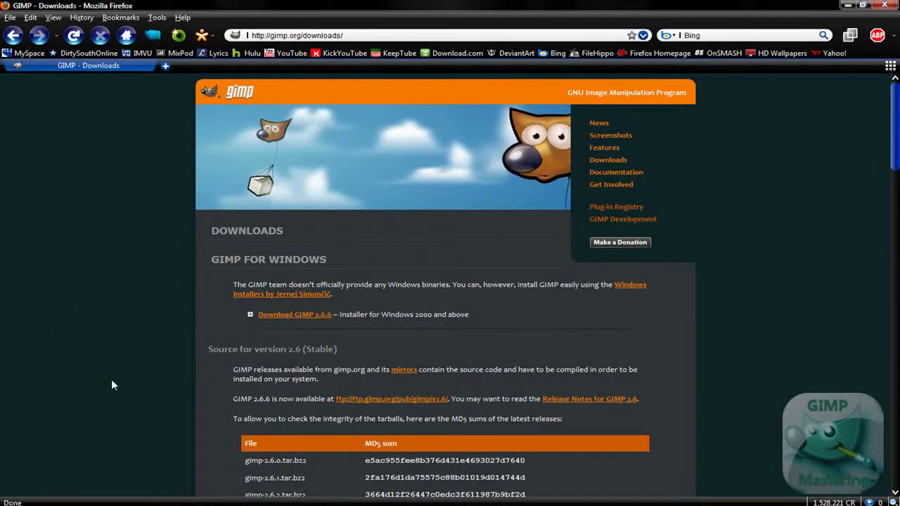
{"action": "scroll", "coordinate": [118, 379], "scroll_direction": "down", "scroll_amount": 2}
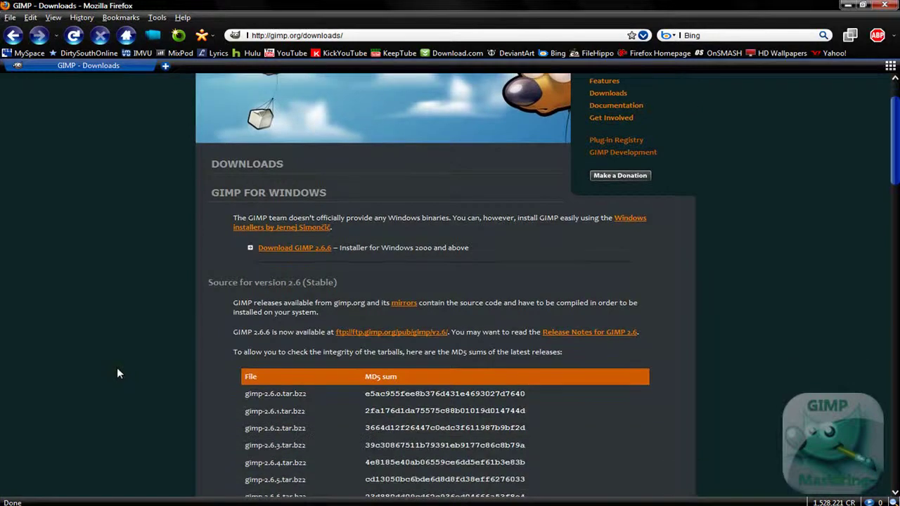
{"action": "scroll", "coordinate": [116, 367], "scroll_direction": "up", "scroll_amount": 2}
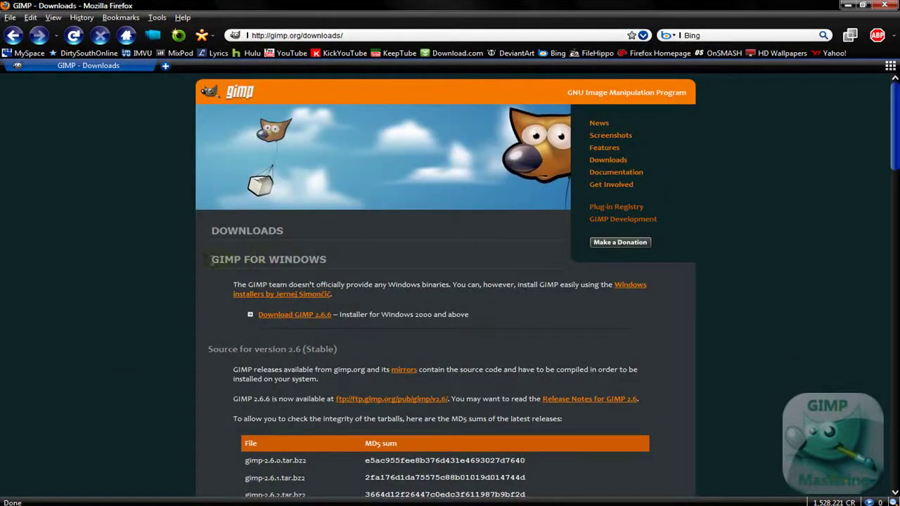
{"action": "left_click_drag", "start_coordinate": [210, 258], "coordinate": [342, 270]}
{"action": "left_click", "coordinate": [341, 270]}
{"action": "left_click", "coordinate": [267, 505]}
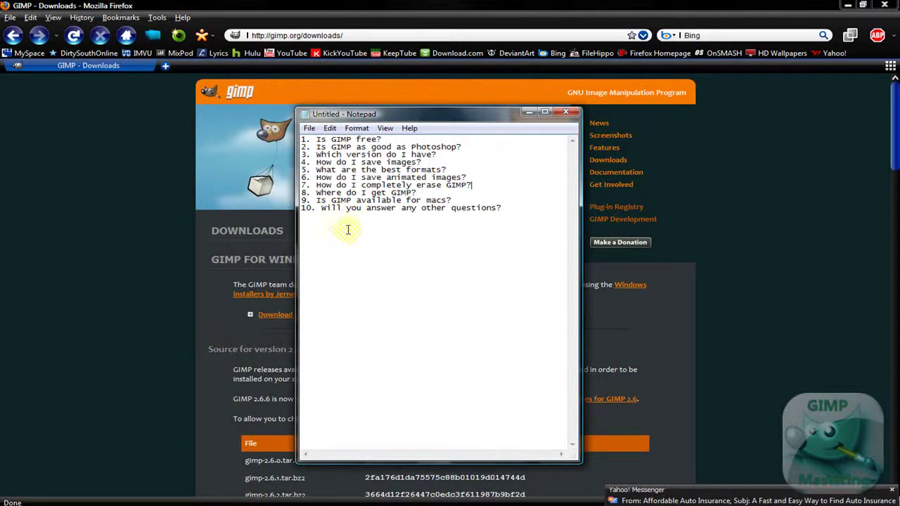
{"action": "left_click", "coordinate": [52, 309]}
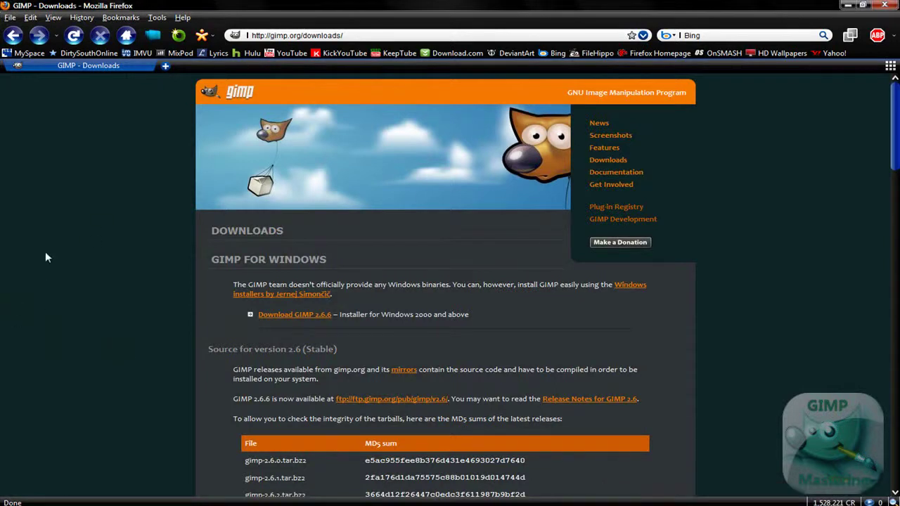
{"action": "scroll", "coordinate": [41, 398], "scroll_direction": "down", "scroll_amount": 1}
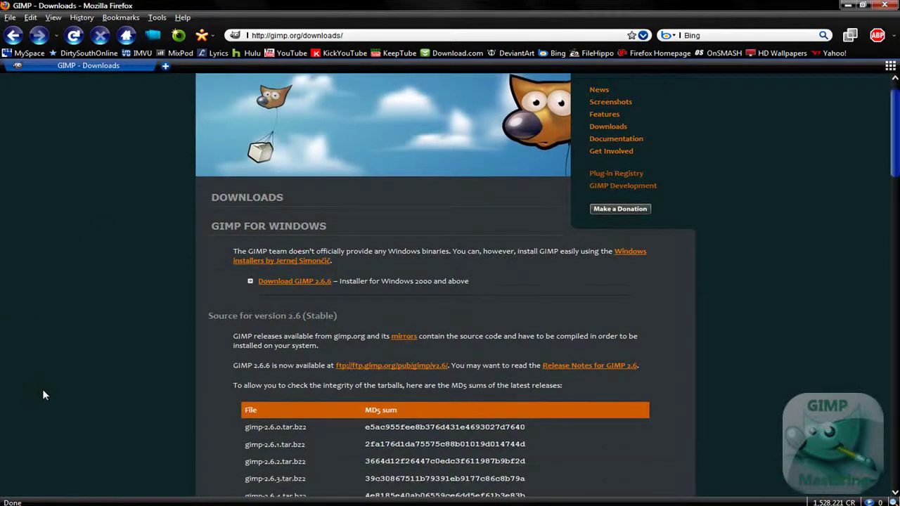
{"action": "scroll", "coordinate": [42, 398], "scroll_direction": "up", "scroll_amount": 1}
{"action": "scroll", "coordinate": [70, 419], "scroll_direction": "down", "scroll_amount": 1}
{"action": "scroll", "coordinate": [161, 401], "scroll_direction": "up", "scroll_amount": 1}
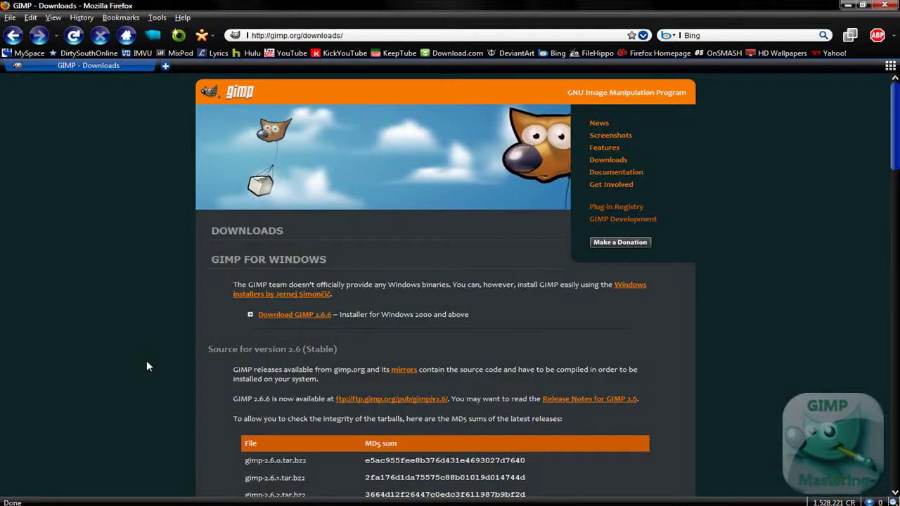
Look over the gimp.org Downloads page, briefly glancing at the GIMP question list in Notepad.
{"action": "right_click", "coordinate": [258, 318]}
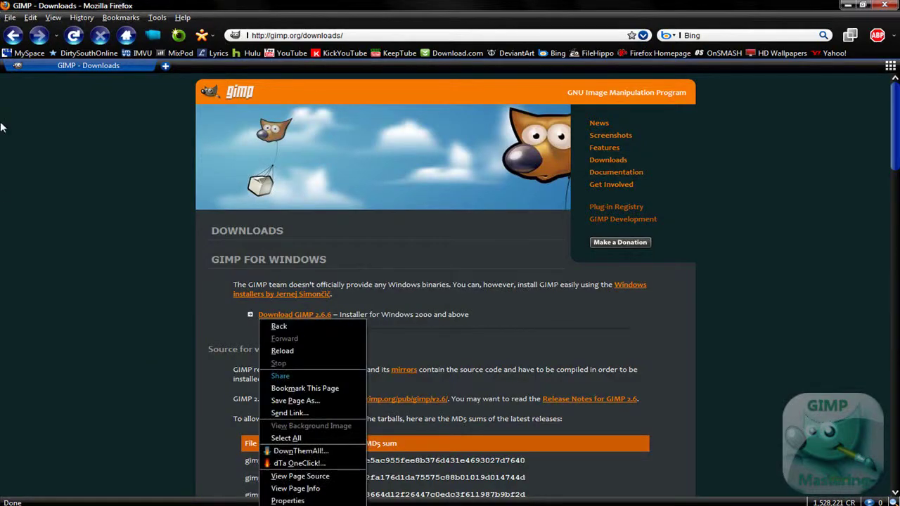
{"action": "left_click", "coordinate": [9, 176]}
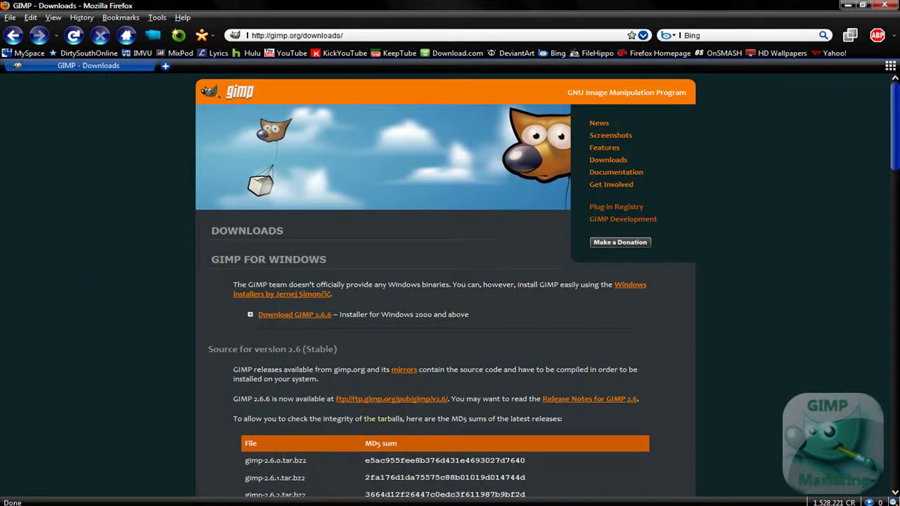
{"action": "scroll", "coordinate": [887, 126], "scroll_direction": "down", "scroll_amount": 1}
{"action": "scroll", "coordinate": [885, 125], "scroll_direction": "up", "scroll_amount": 1}
{"action": "key", "text": "alt+Tab"}
{"action": "left_click", "coordinate": [141, 274]}
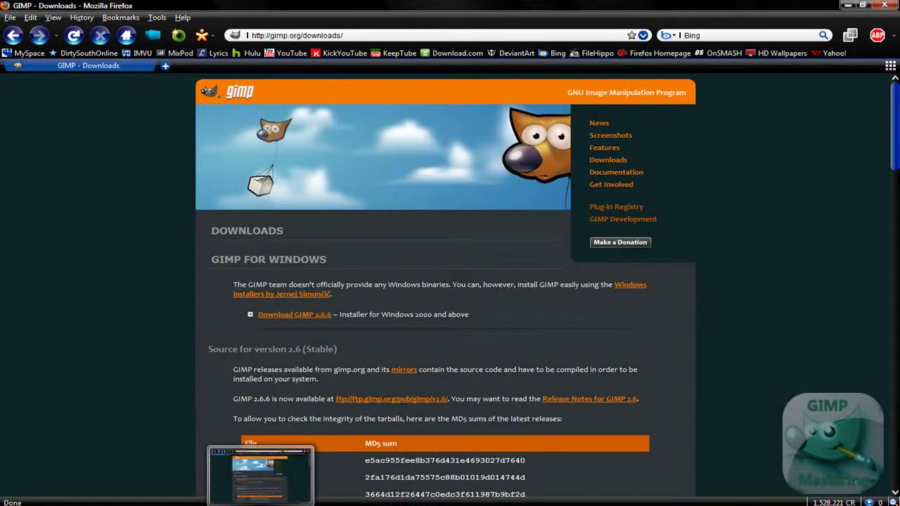
Highlight the last 'other questions' line in the Notepad list, then close the notes with Don't Save.
{"action": "left_click", "coordinate": [335, 464]}
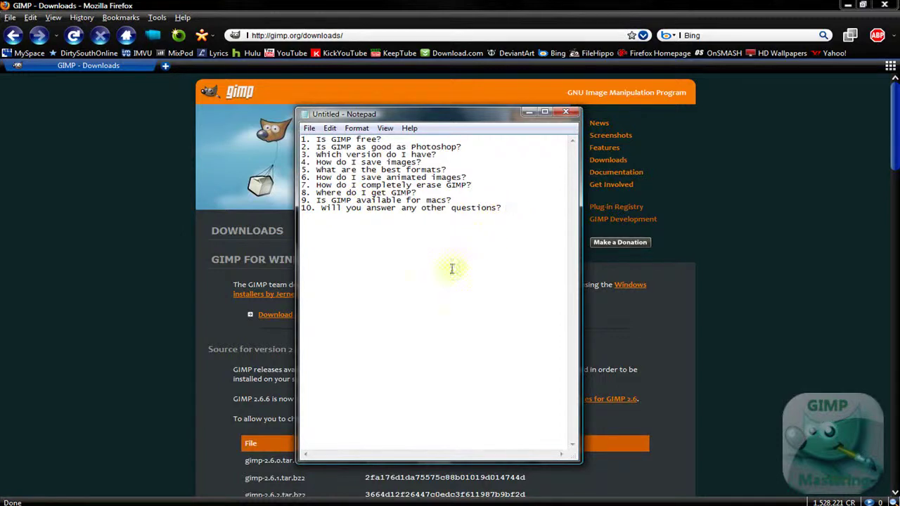
{"action": "left_click", "coordinate": [503, 207]}
{"action": "key", "text": "shift+Home"}
{"action": "left_click", "coordinate": [485, 270]}
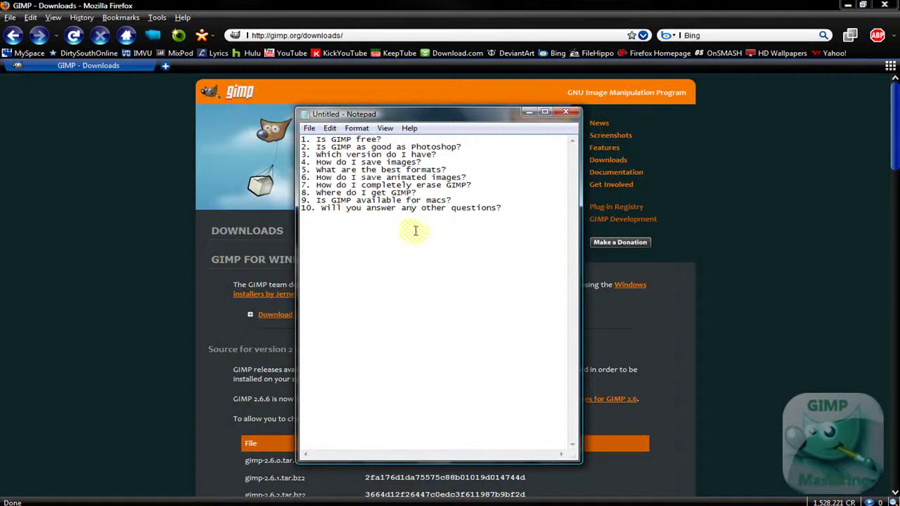
{"action": "left_click", "coordinate": [565, 111]}
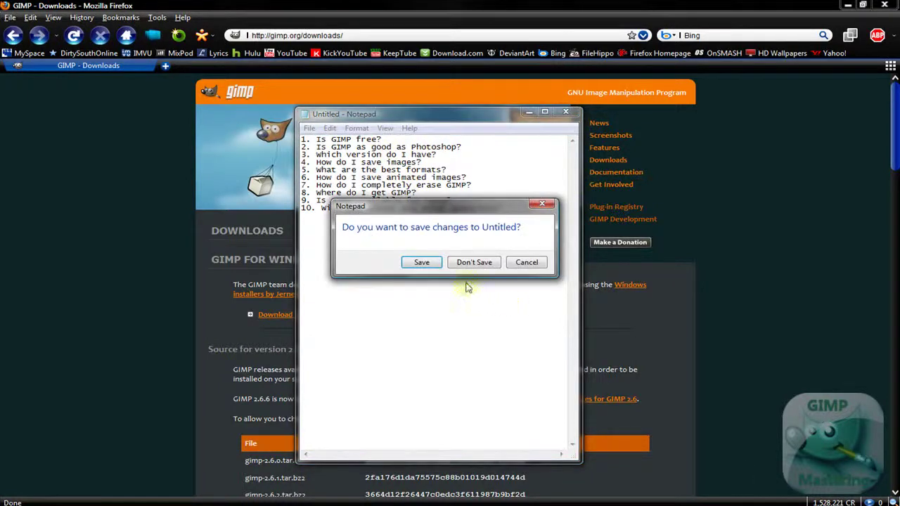
{"action": "left_click", "coordinate": [455, 263]}
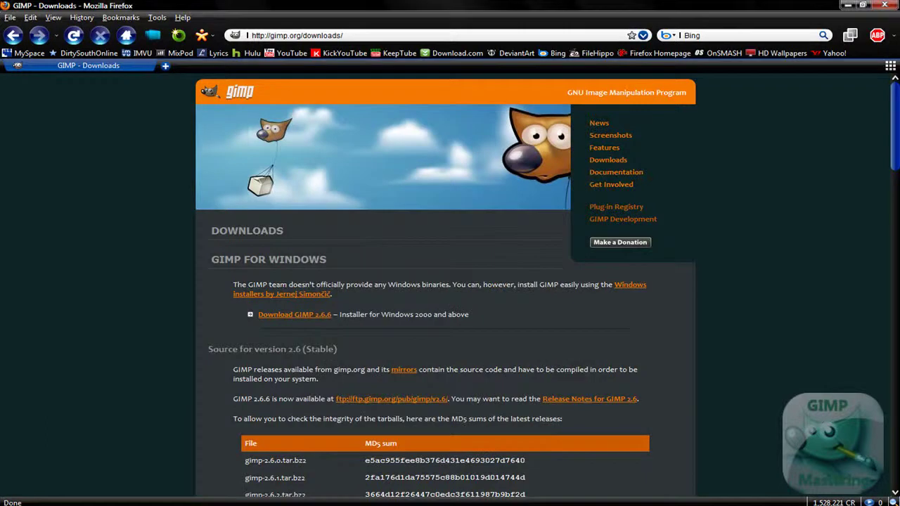
{"action": "right_click", "coordinate": [869, 502]}
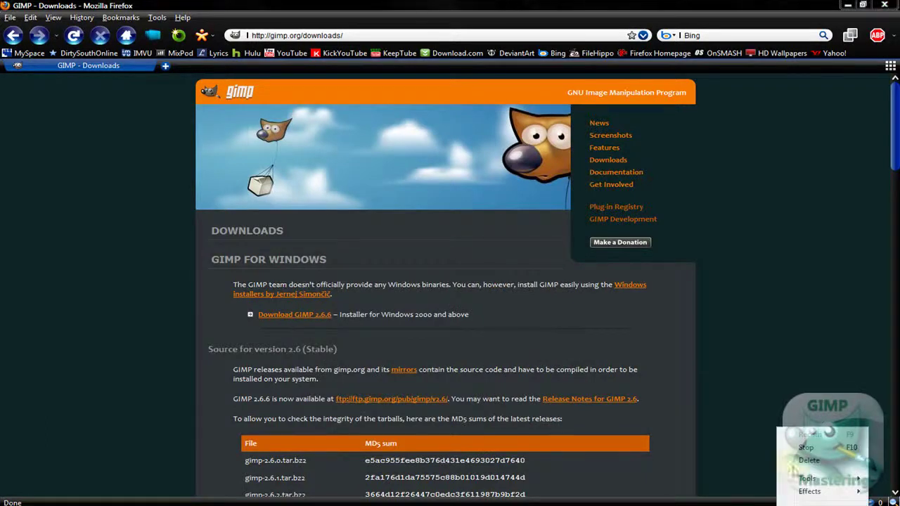